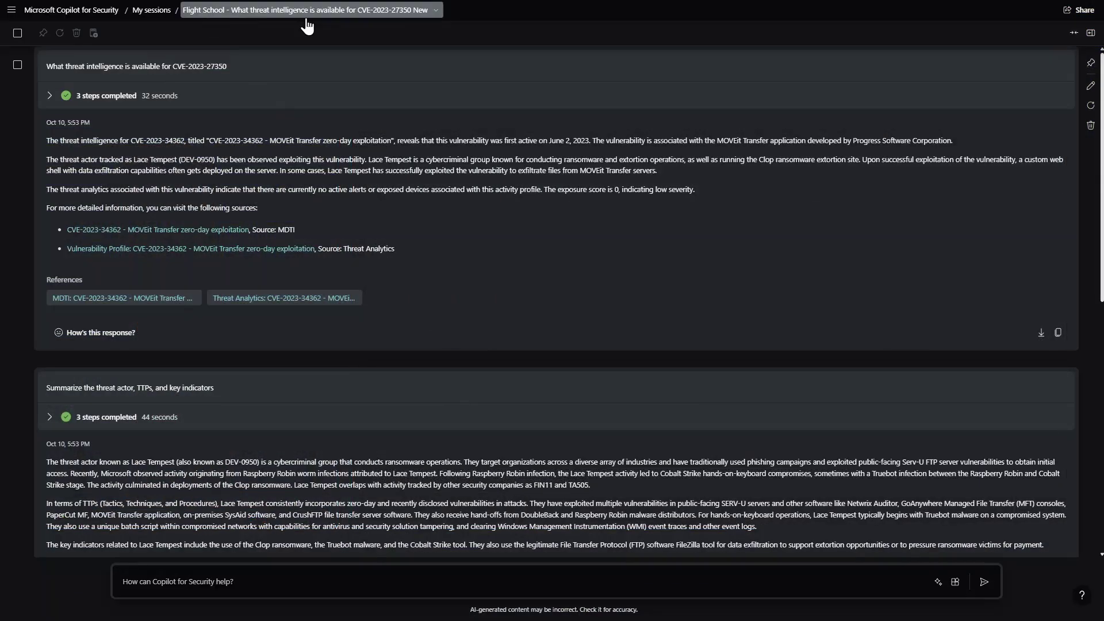
Delete only the 'Provide a report summarizing the threat intelligence.' prompt, keeping later prompts unsubmitted.
click(306, 17)
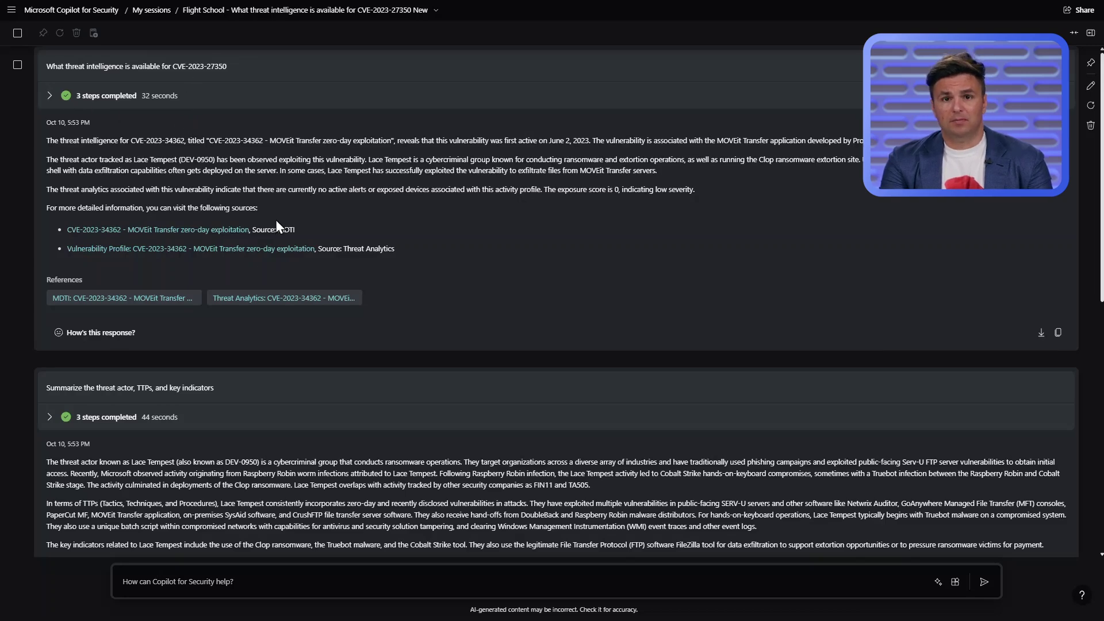
scroll(275, 220, down, 2)
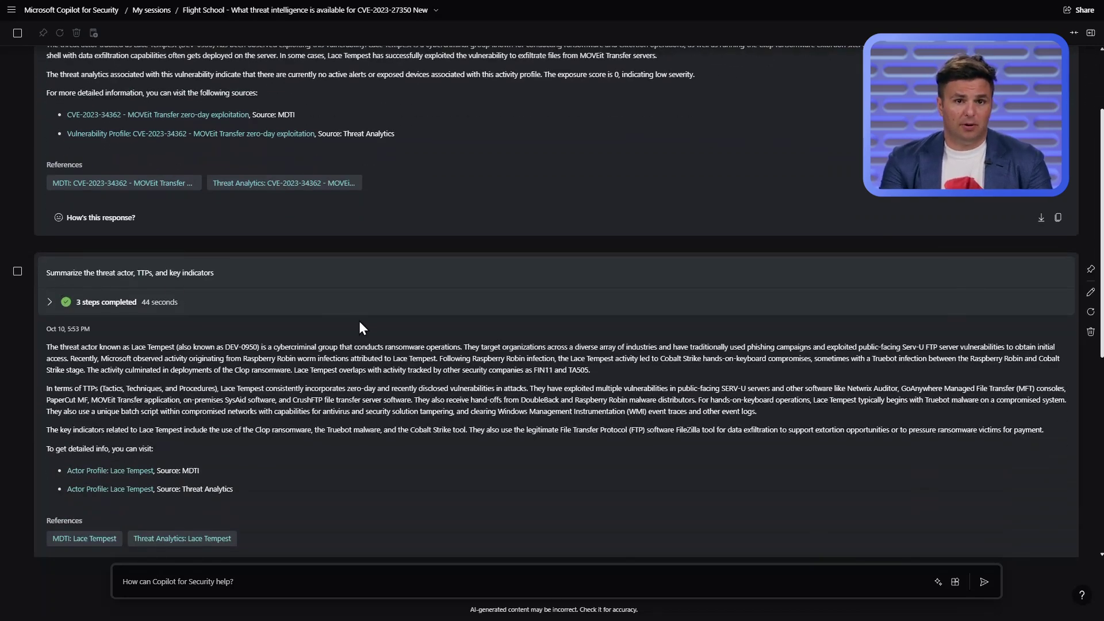
scroll(358, 328, down, 7)
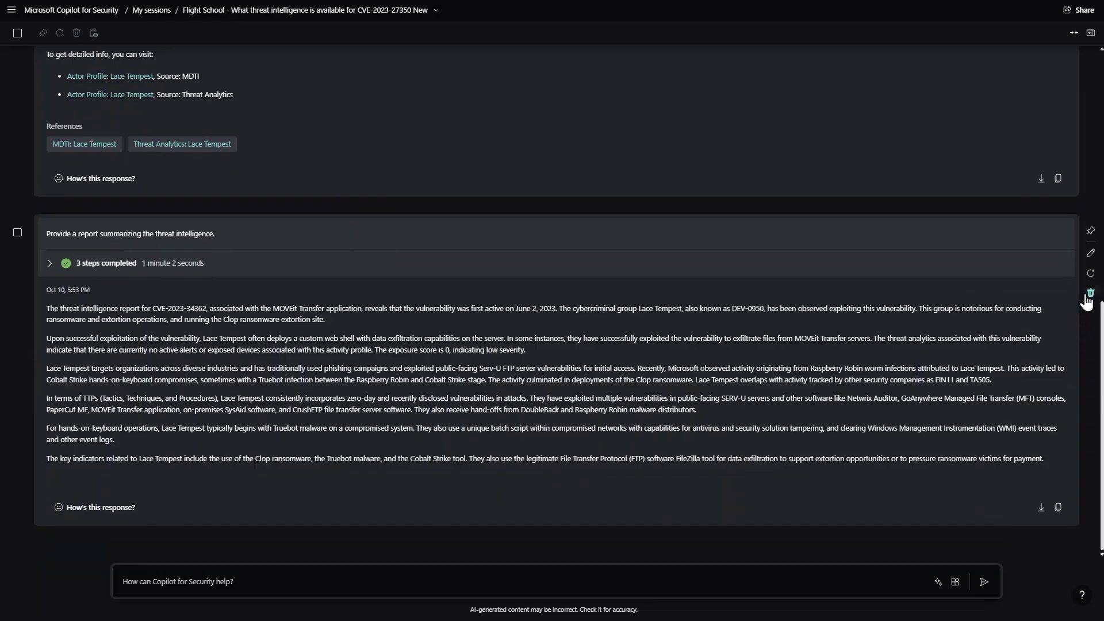
click(1089, 293)
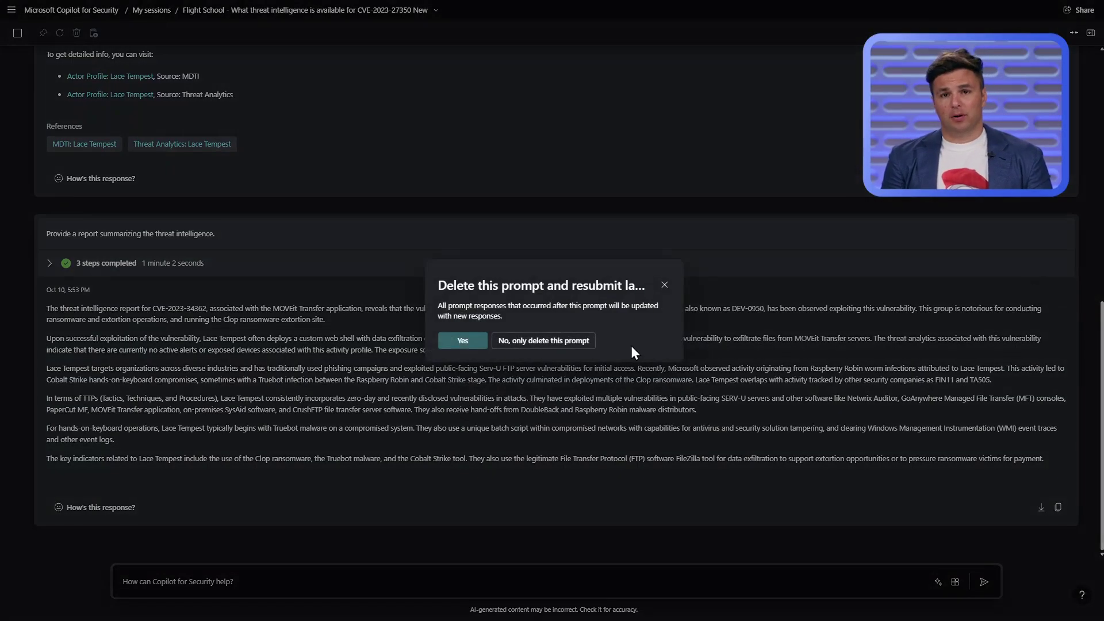
click(580, 341)
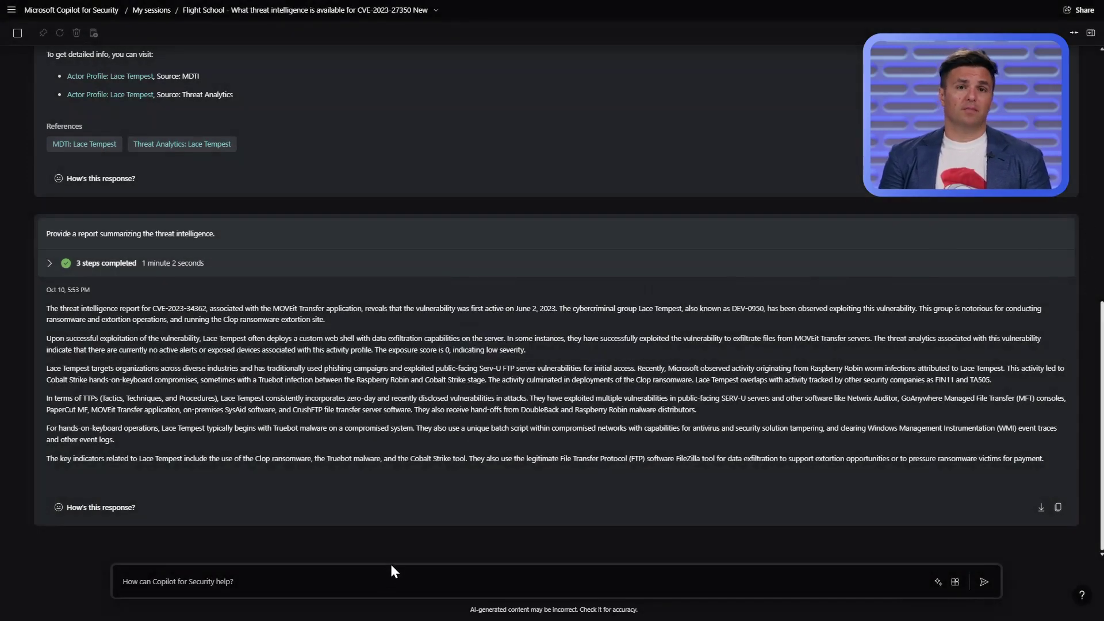
Ask what activity GreyNoise has observed for the CVE.
click(383, 585)
text(what activity has Greynoise observed for the C)
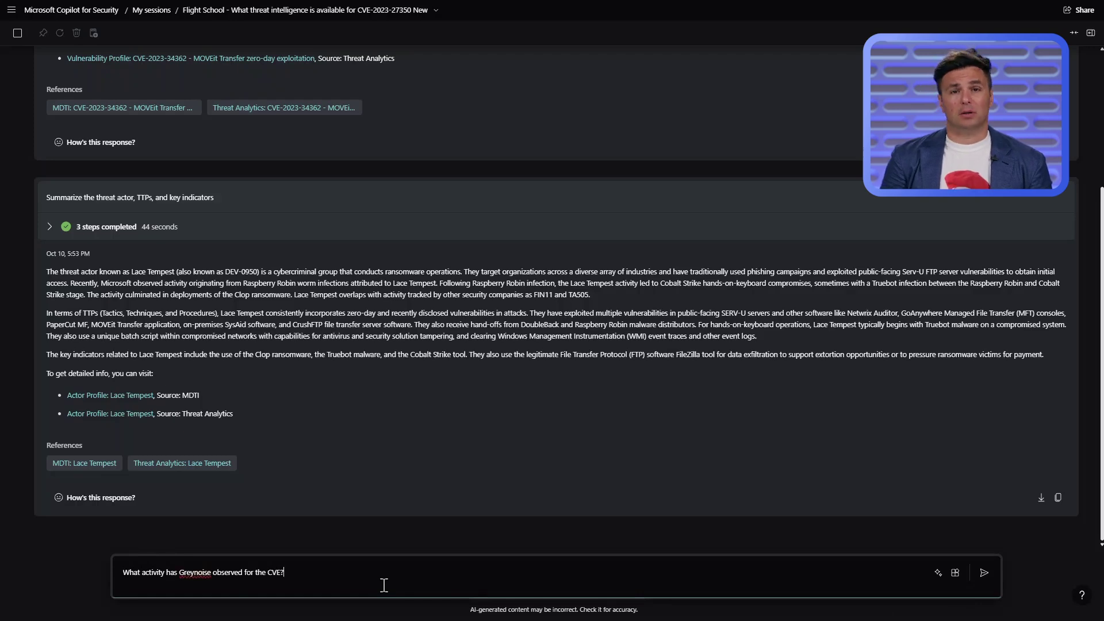
key(Return)
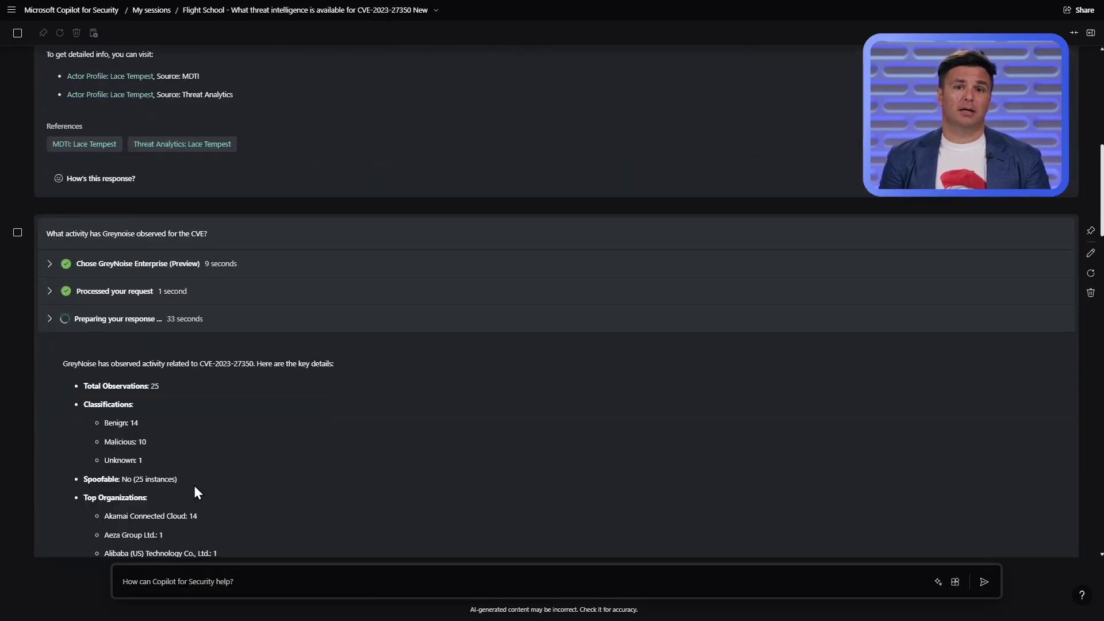
Ask which IP or Host assets in the attack surface have web components matching the vulnerable software.
scroll(194, 485, down, 10)
scroll(176, 485, down, 20)
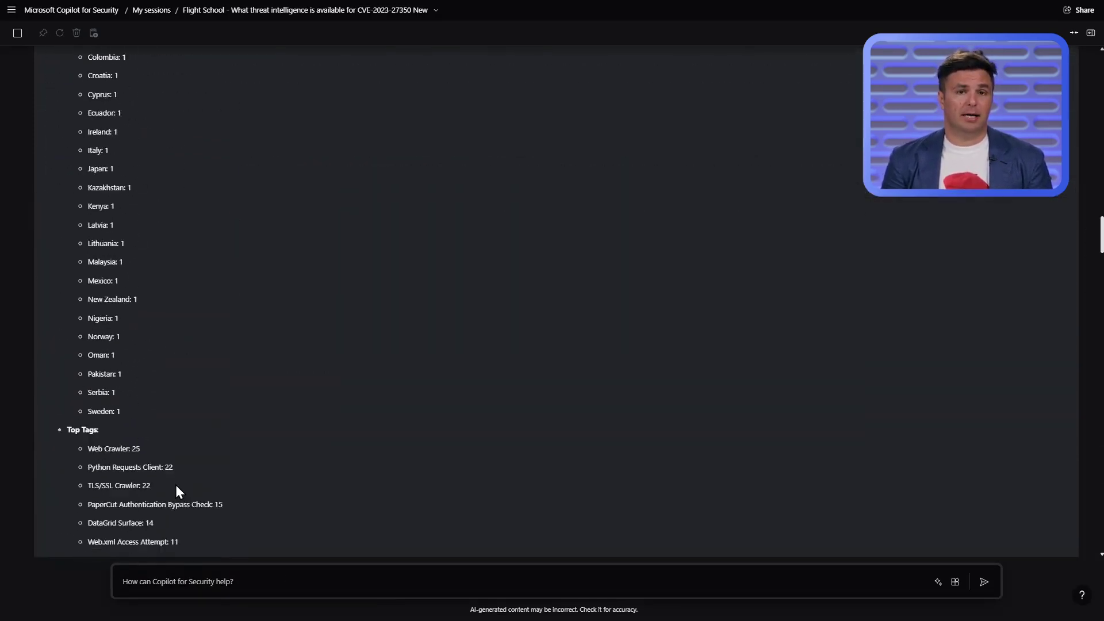
scroll(175, 484, down, 10)
click(182, 584)
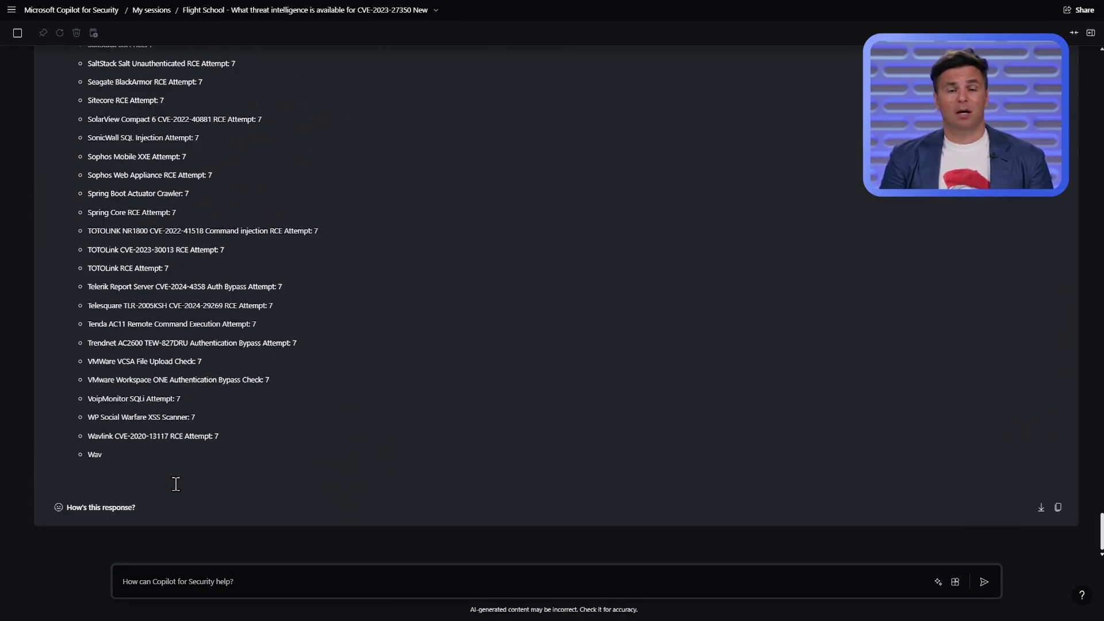
text(What IP or Host assets in my attack surface have a web component name matching the software that is vulnerable in the CVE? Show me the query and results.)
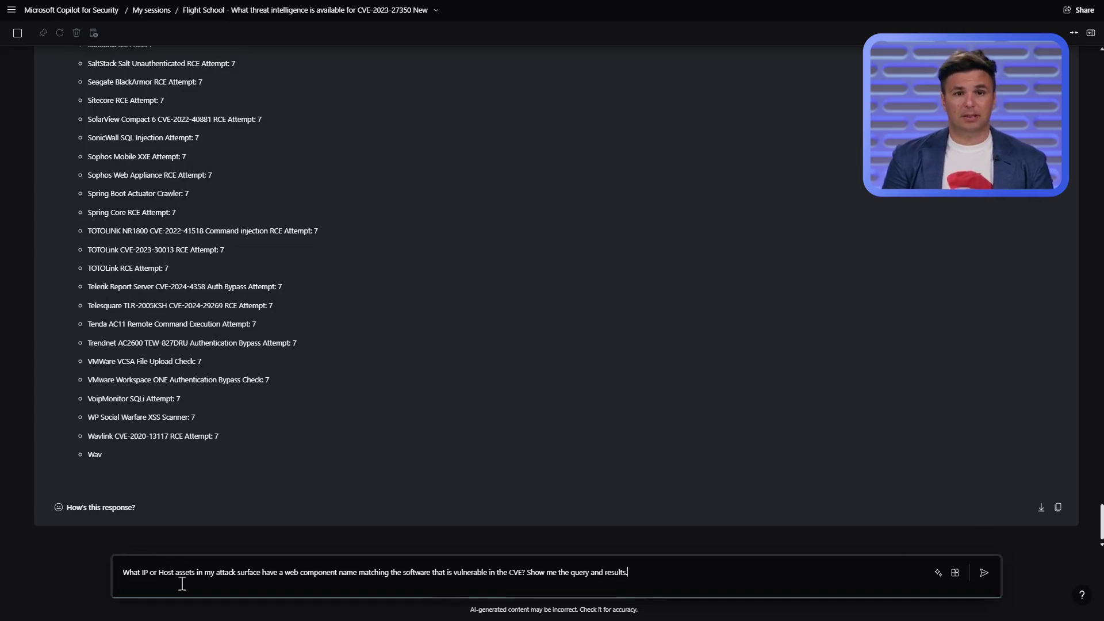
key(Return)
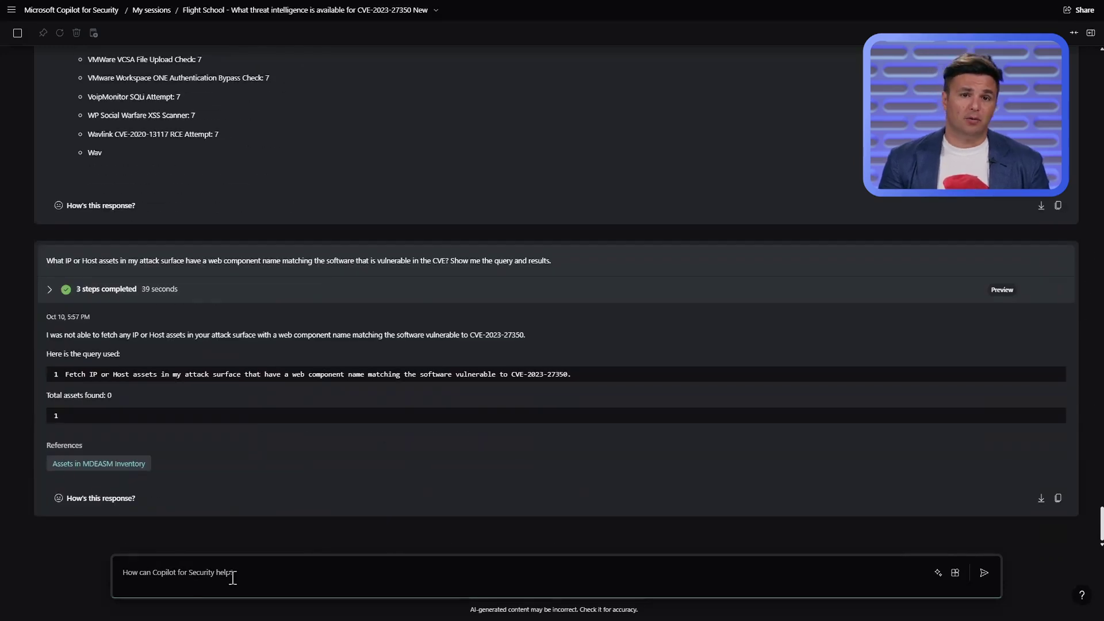
Request a summary of the findings with recommended mitigation steps for CVE-2023-27350.
text(Generate a summary of the findings al)
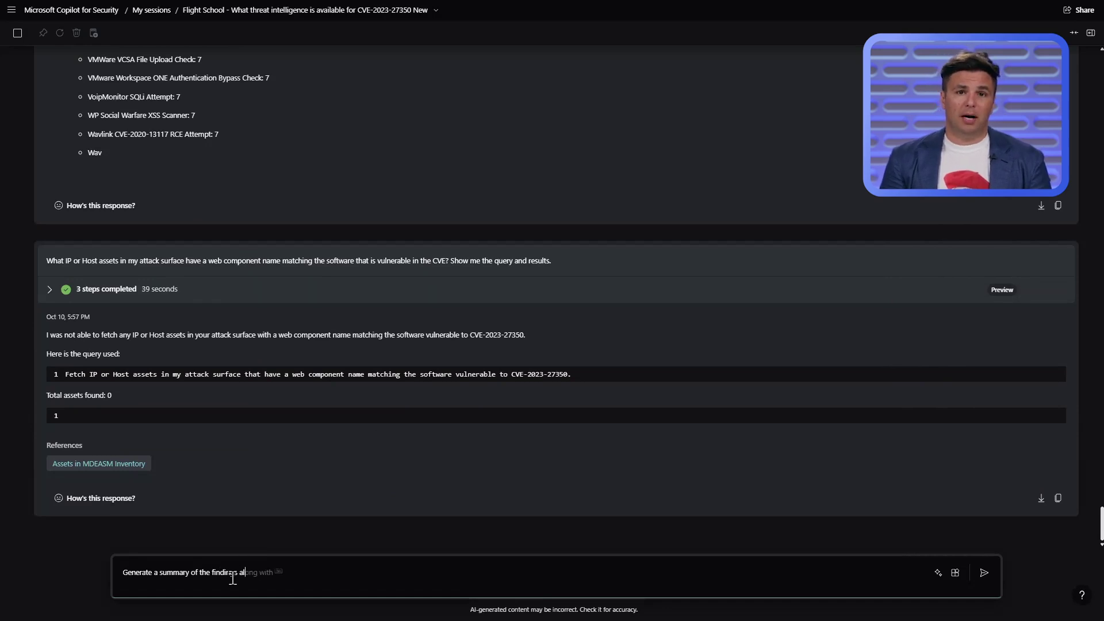
text(ong with recommended mitigation steps to take next.)
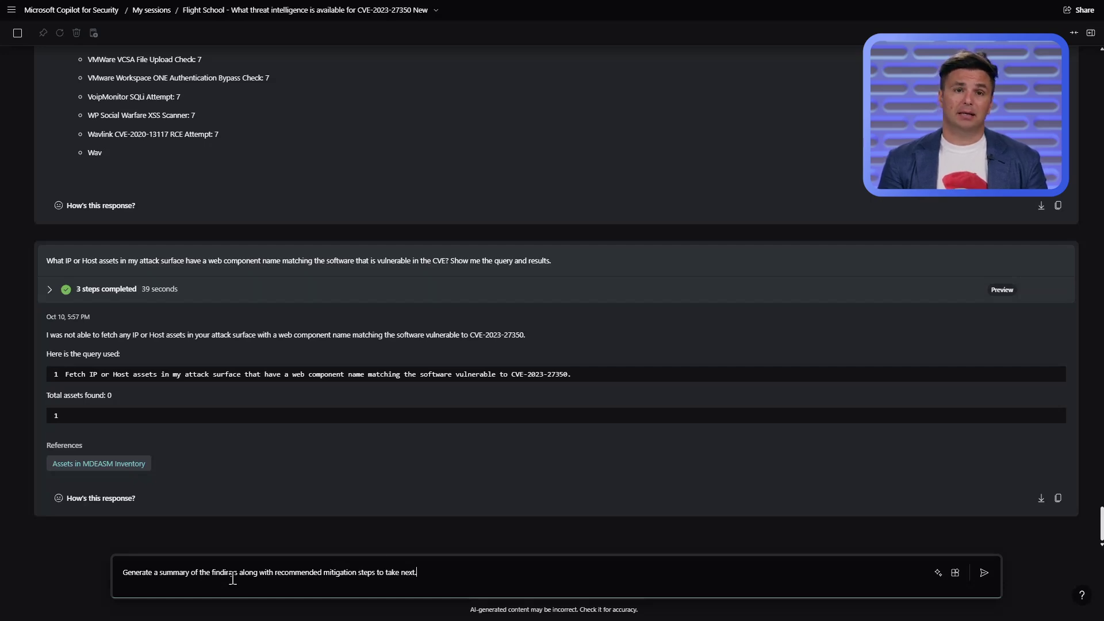
key(Return)
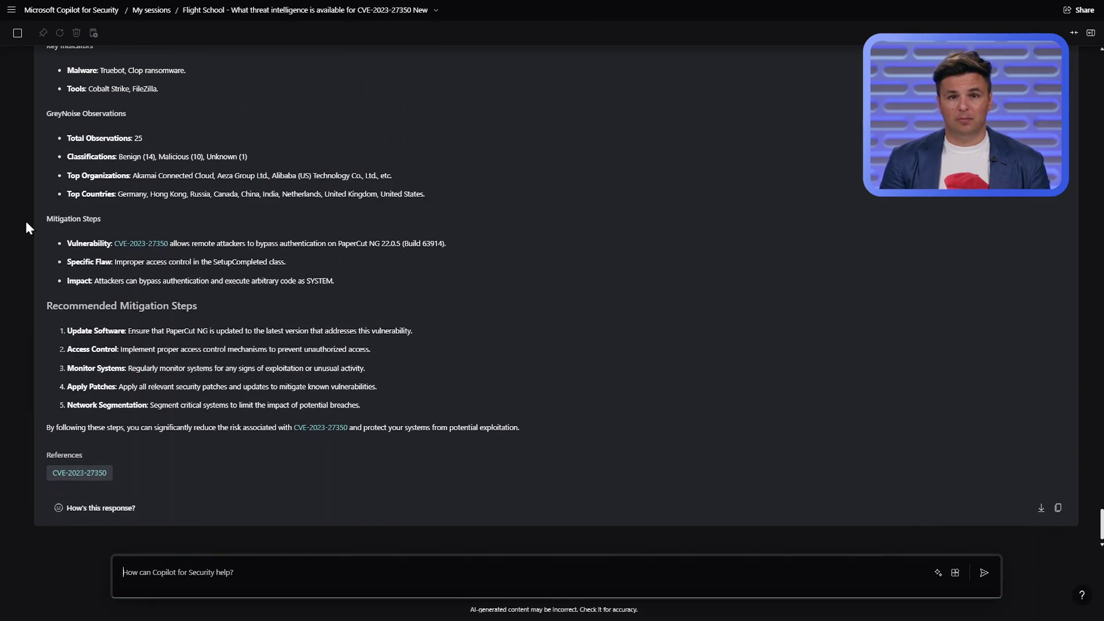
Start a promptbook from all prompts named 'Vulnerability Intelligence and Impact Assessment', tagged CVE and Impact, described 'Assess CVE impact.'.
click(18, 33)
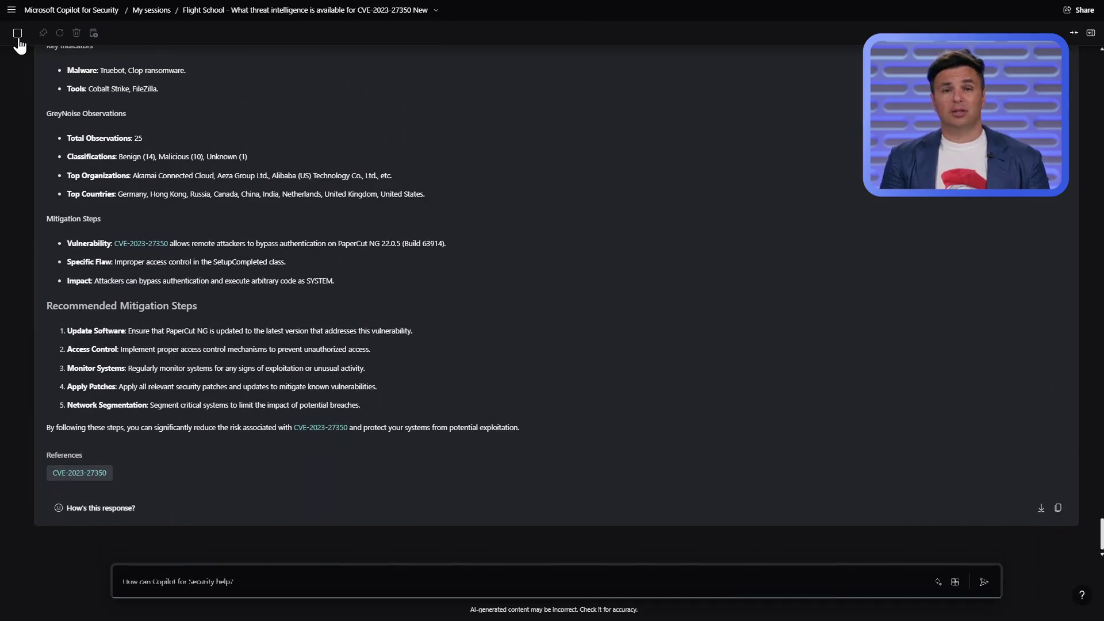
click(94, 36)
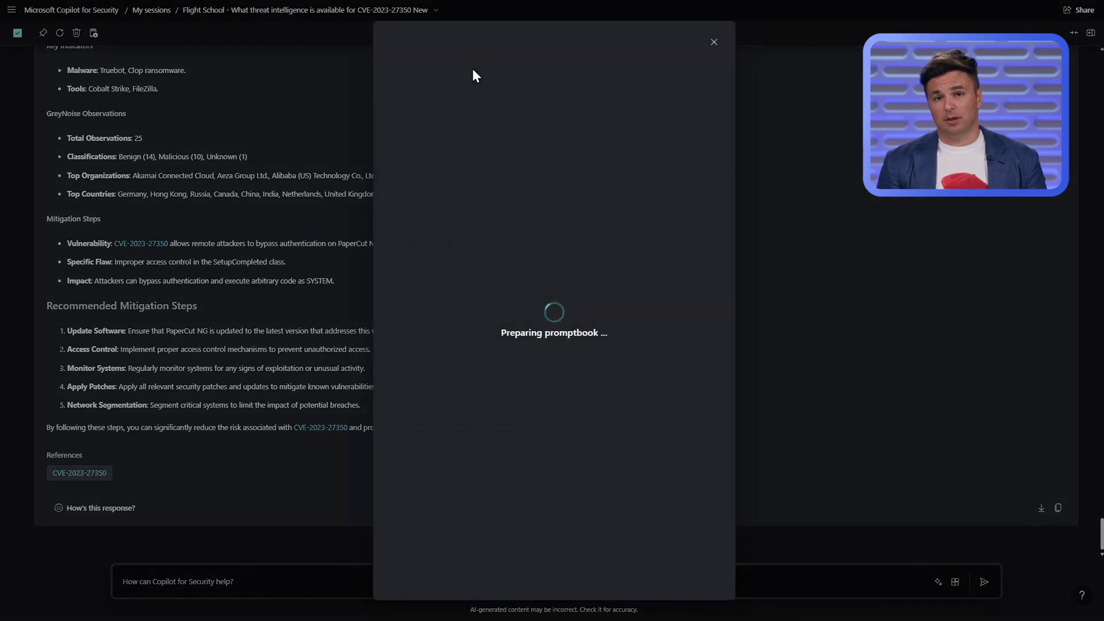
text(Vulnerab)
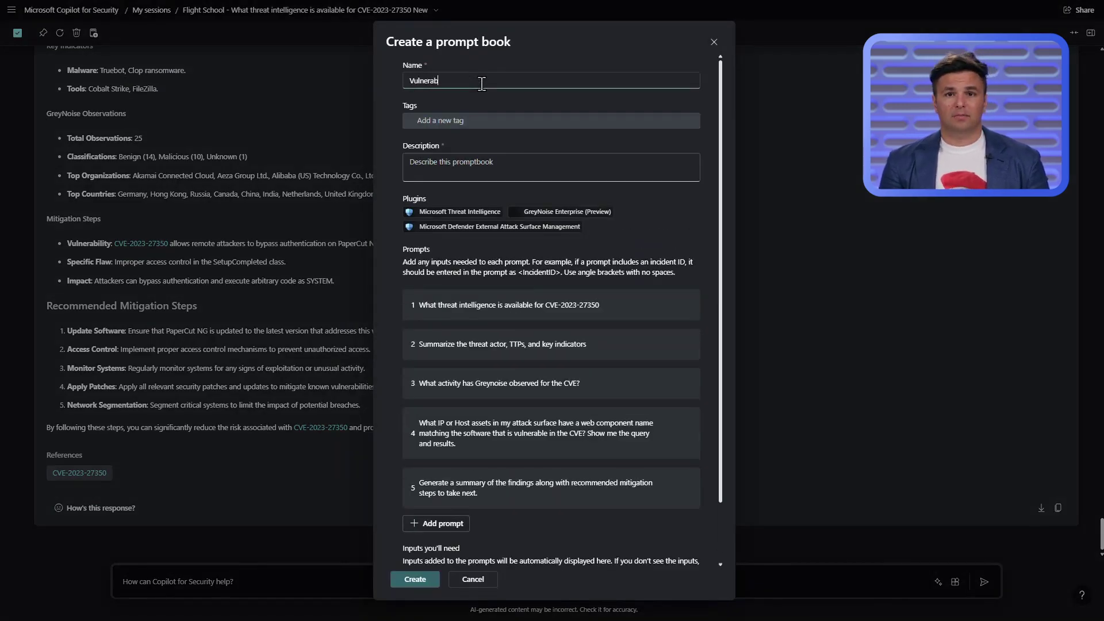
text(ility Intelligence and Impact Assessment)
key(Tab)
text(CVE)
key(Return)
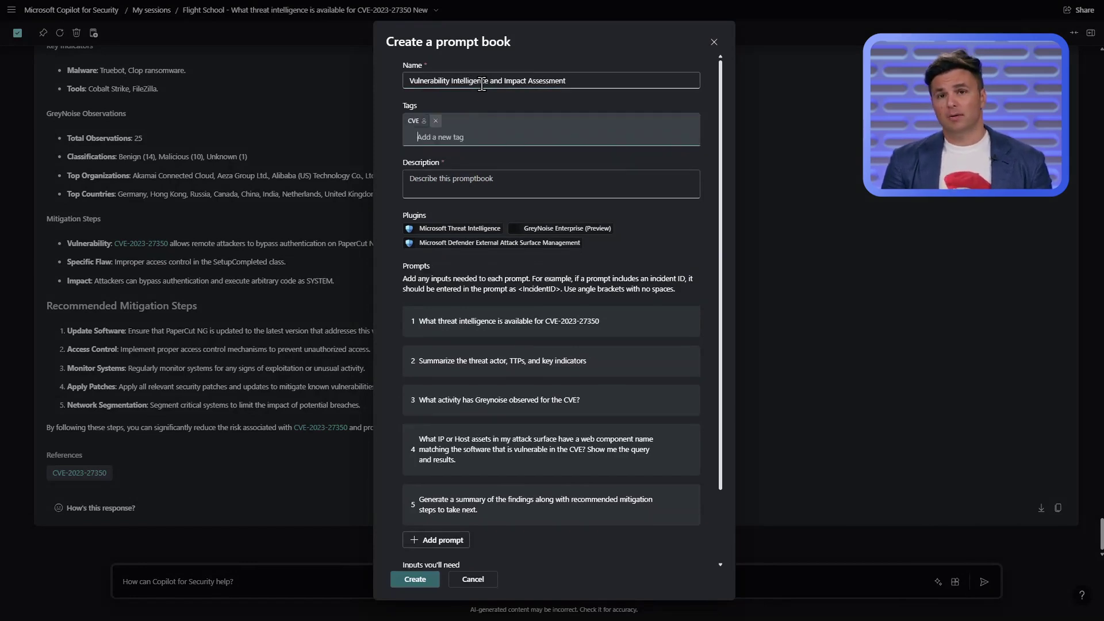
text(Impact)
key(Return)
key(Tab)
text(Assess CVE impact.)
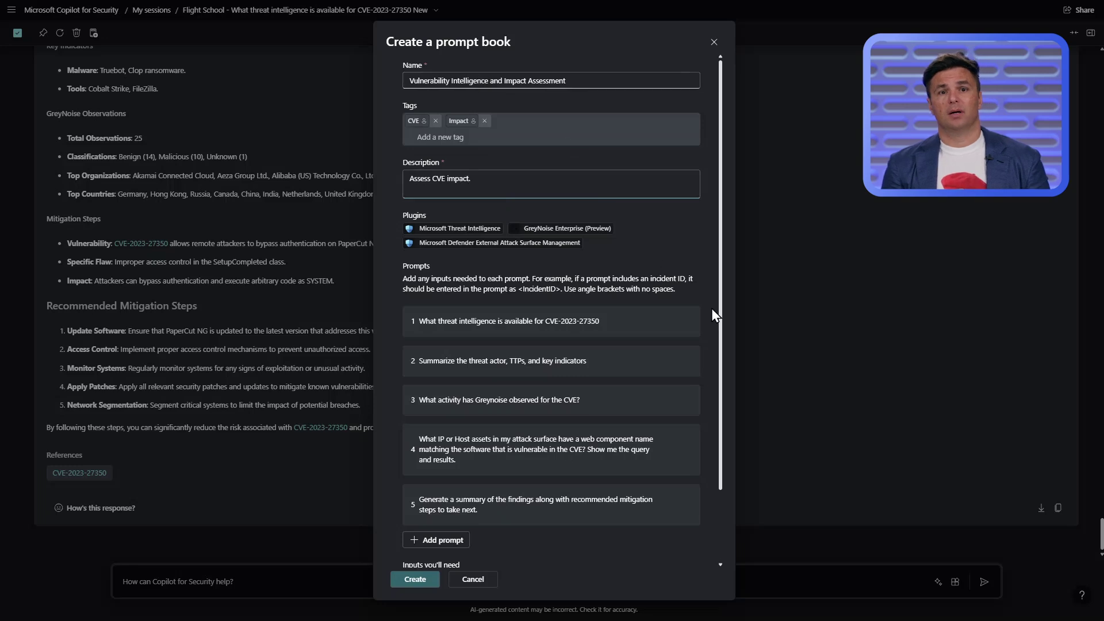
Replace CVE-2023-27350 in the first prompt with a <CVEID> input.
click(672, 320)
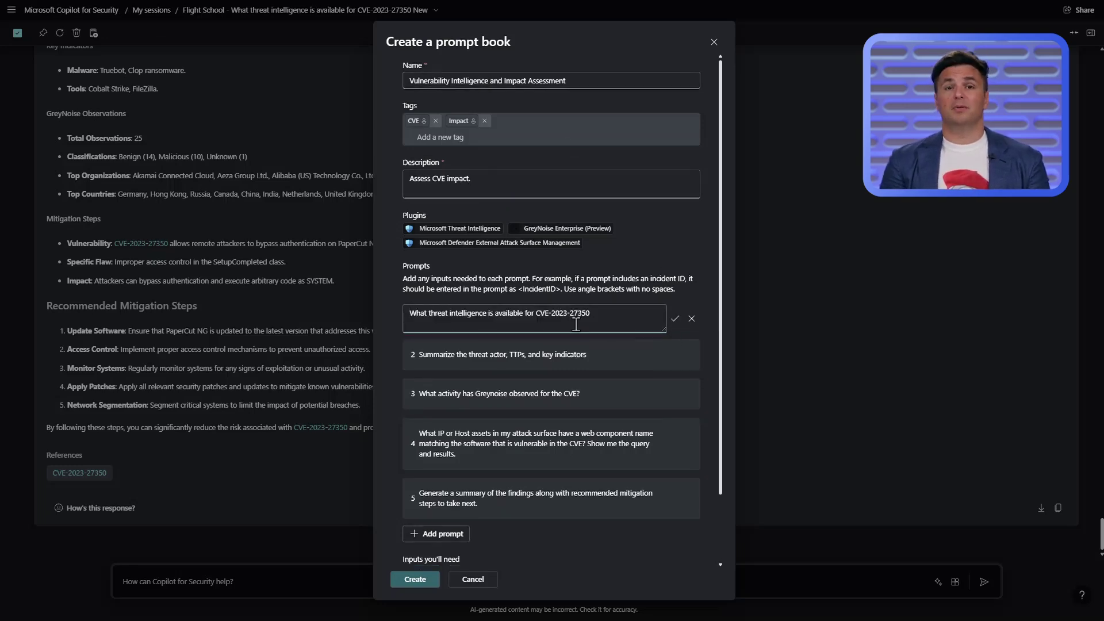
click(537, 313)
drag(537, 313, 617, 311)
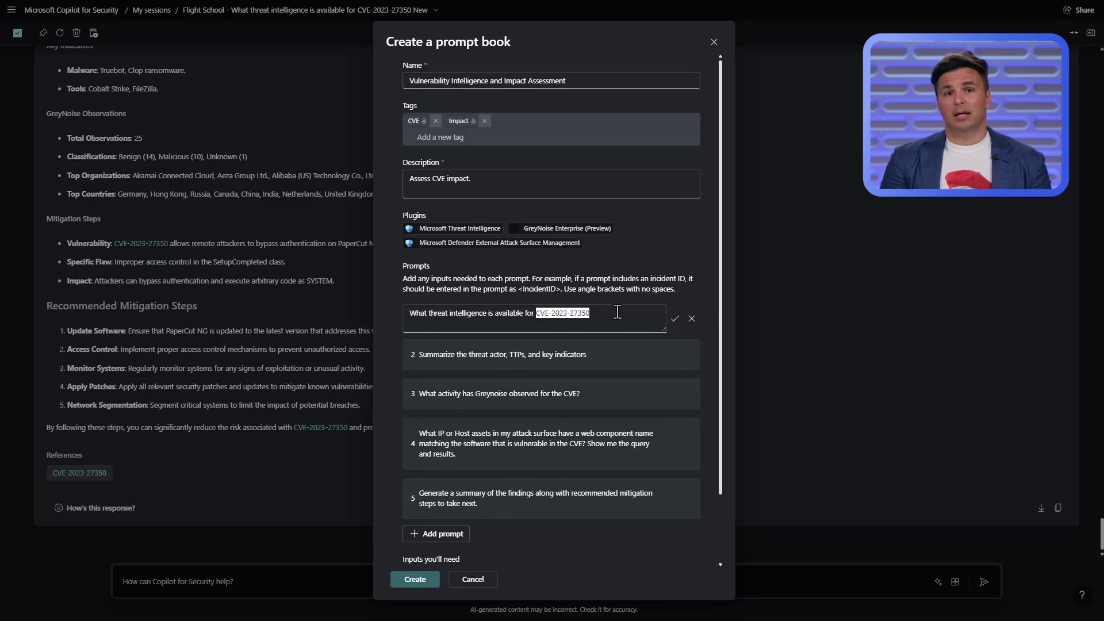
key(BackSpace)
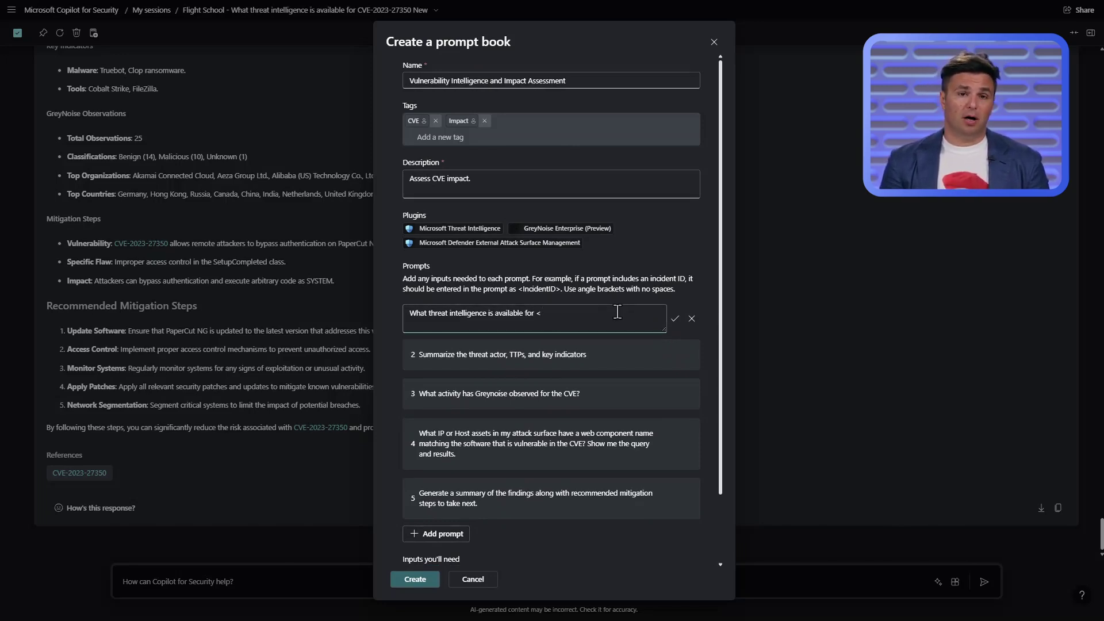
text(<CVEID>)
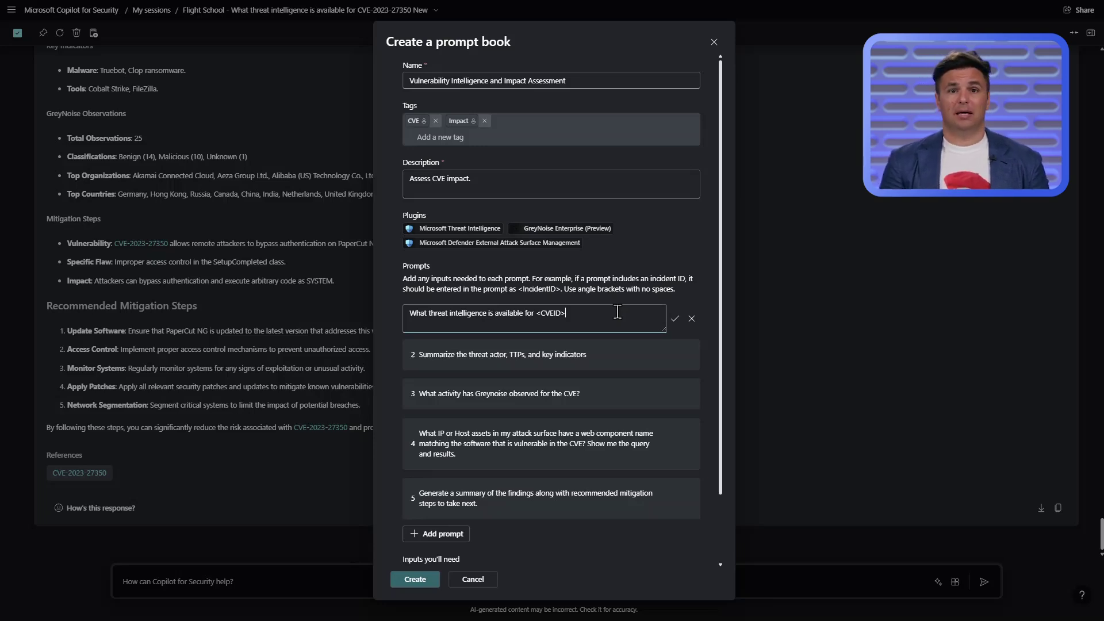
click(675, 317)
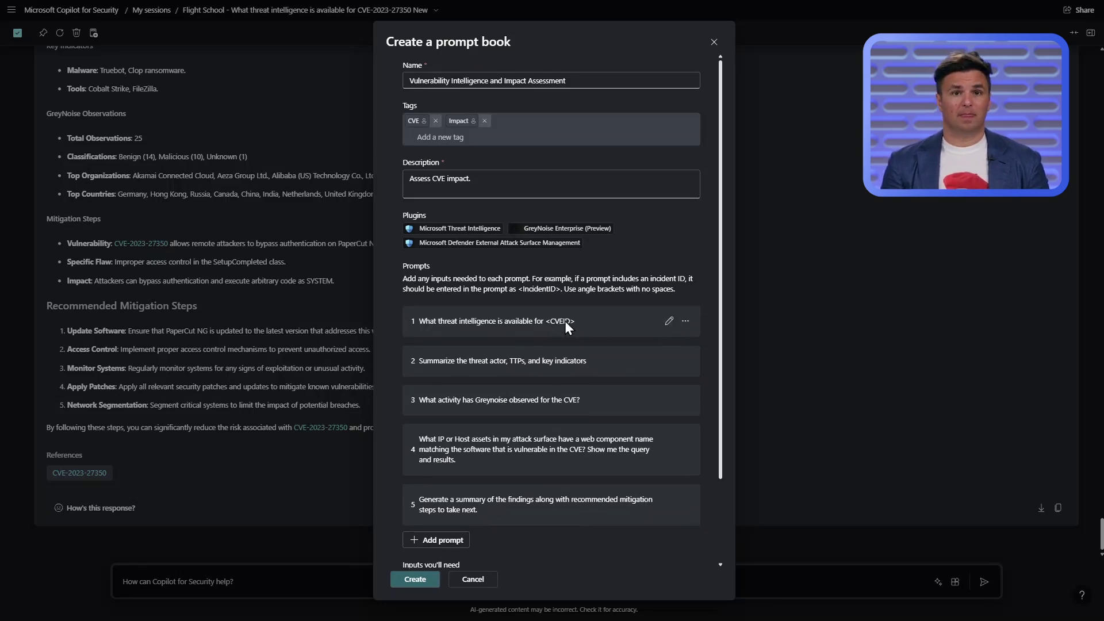
Make the promptbook usable by Just me and create it.
scroll(565, 319, down, 2)
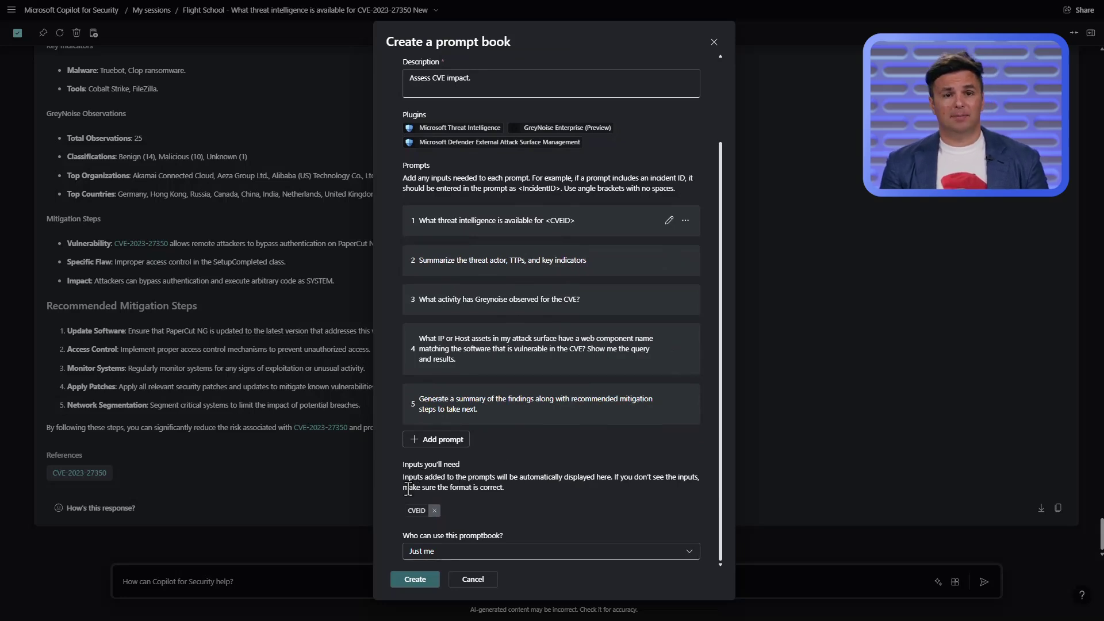
click(439, 551)
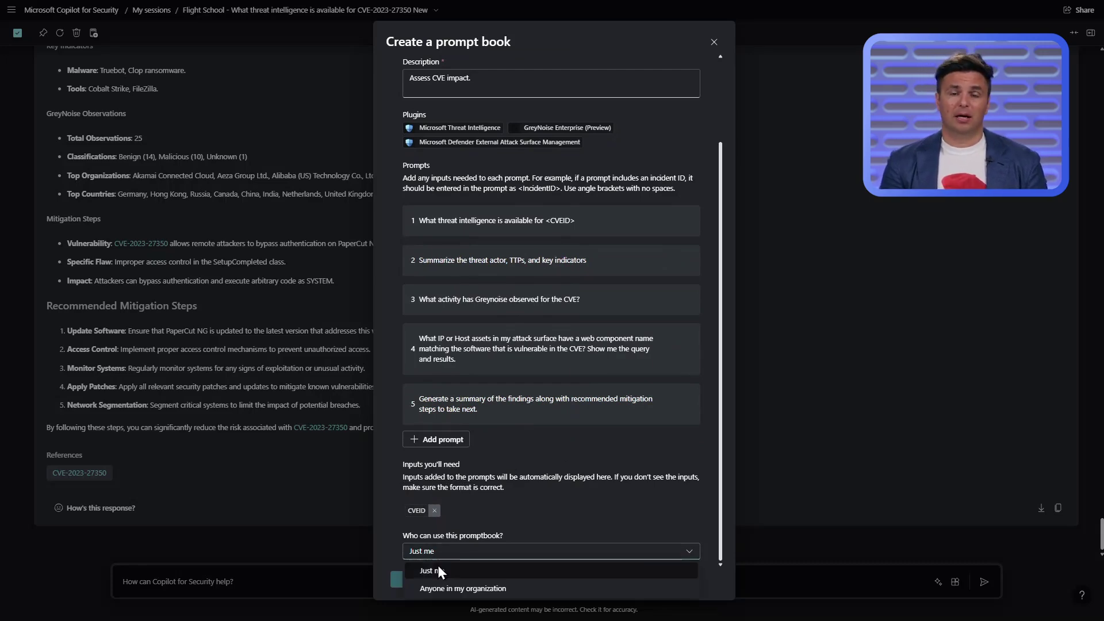
click(435, 569)
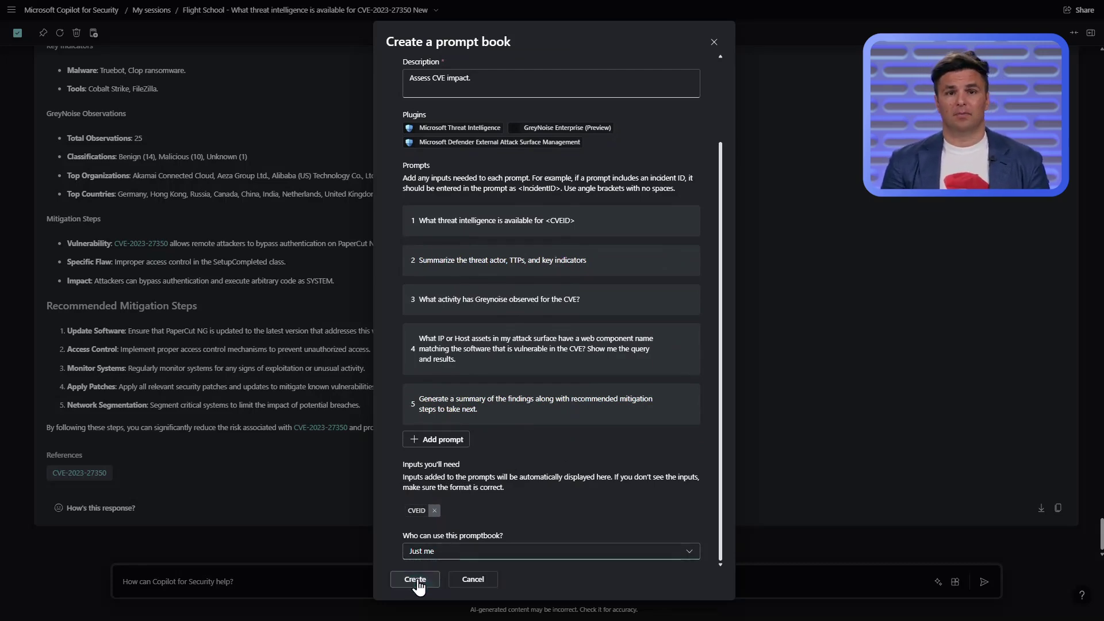
click(416, 581)
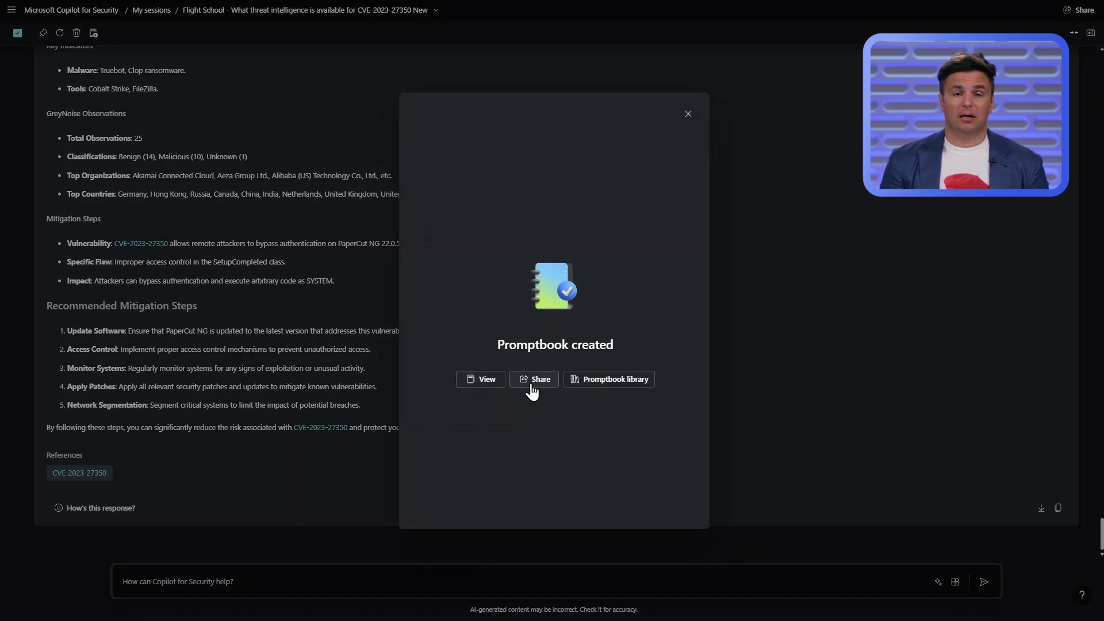
Filter the promptbook library to My promptbooks and open Vulnerability Intelligence and Impact Assessment.
click(604, 391)
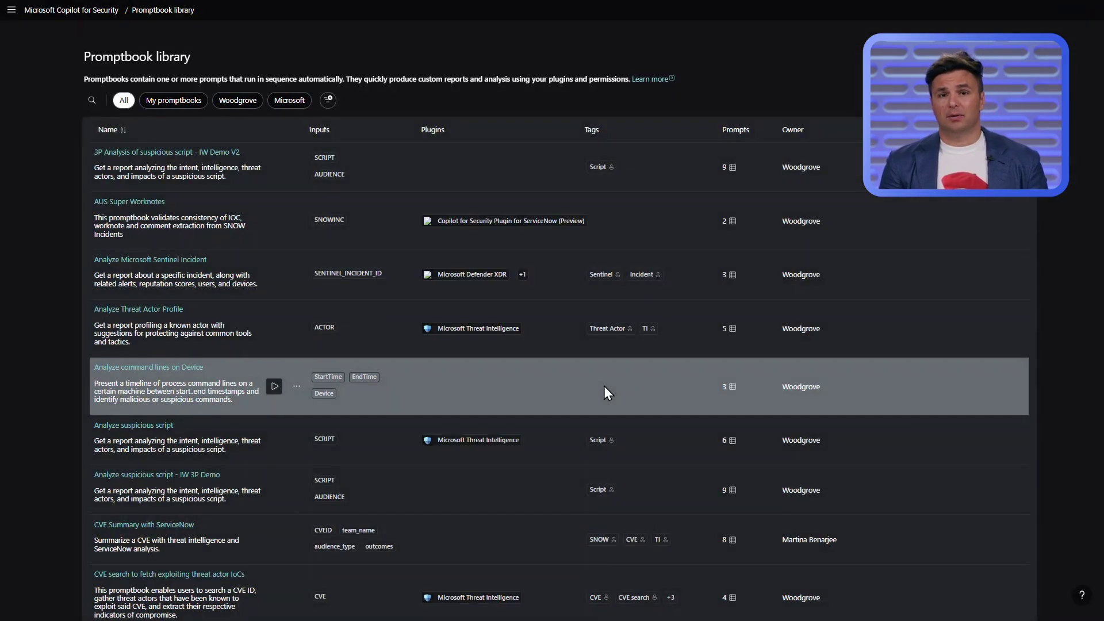
click(191, 101)
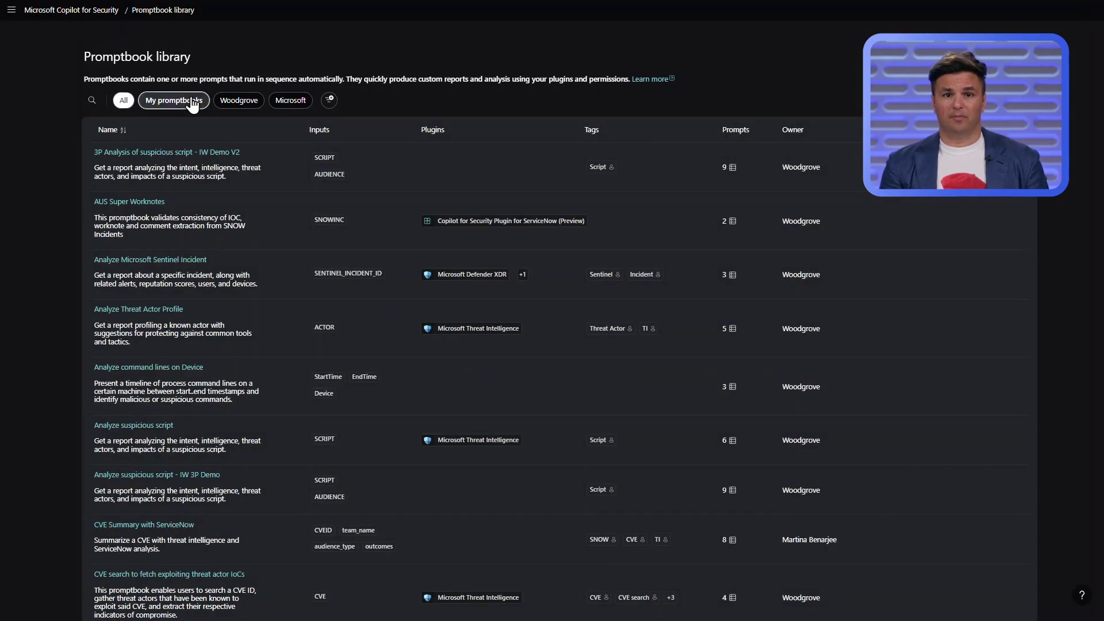
scroll(201, 150, down, 8)
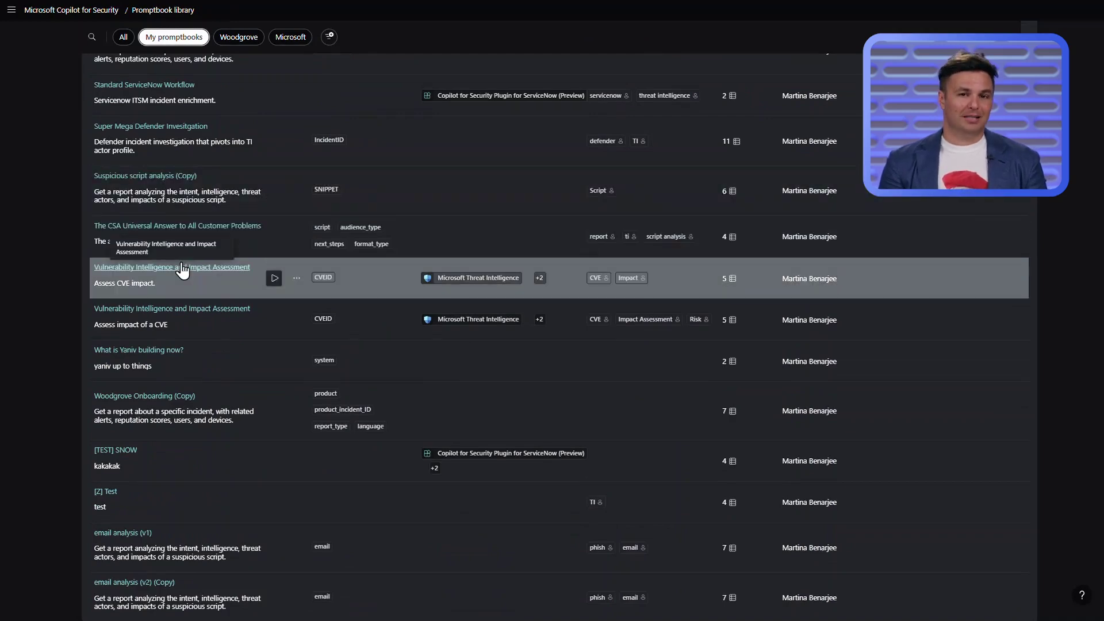
click(181, 268)
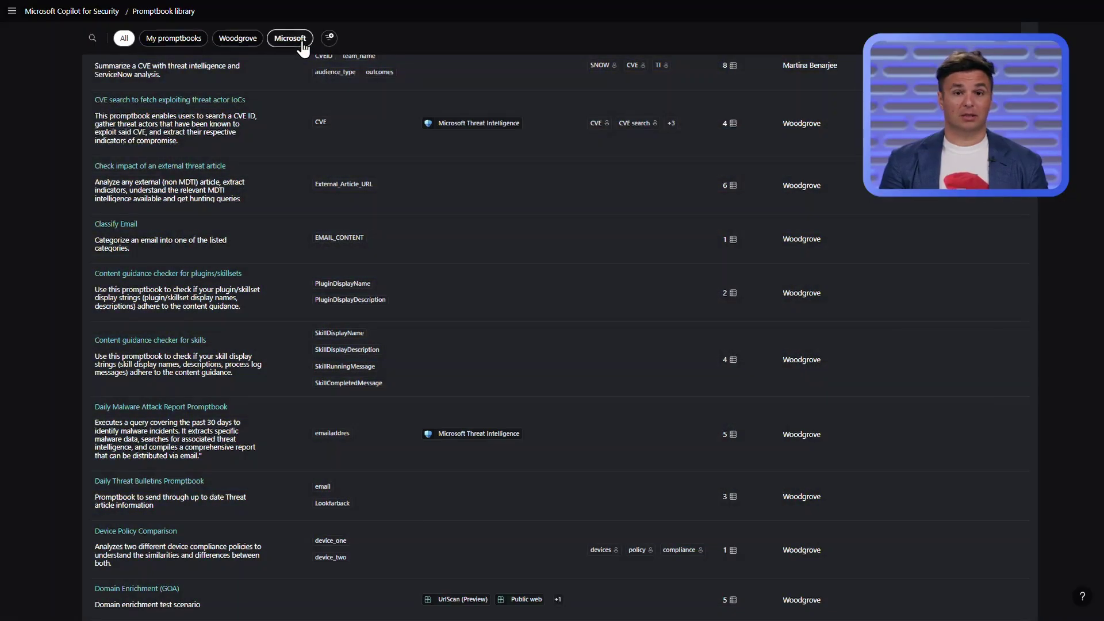
Duplicate the Microsoft 365 Defender incident investigation as 'The Incident Investigation to Rule Them All', tagged incident and defender XDR.
click(300, 43)
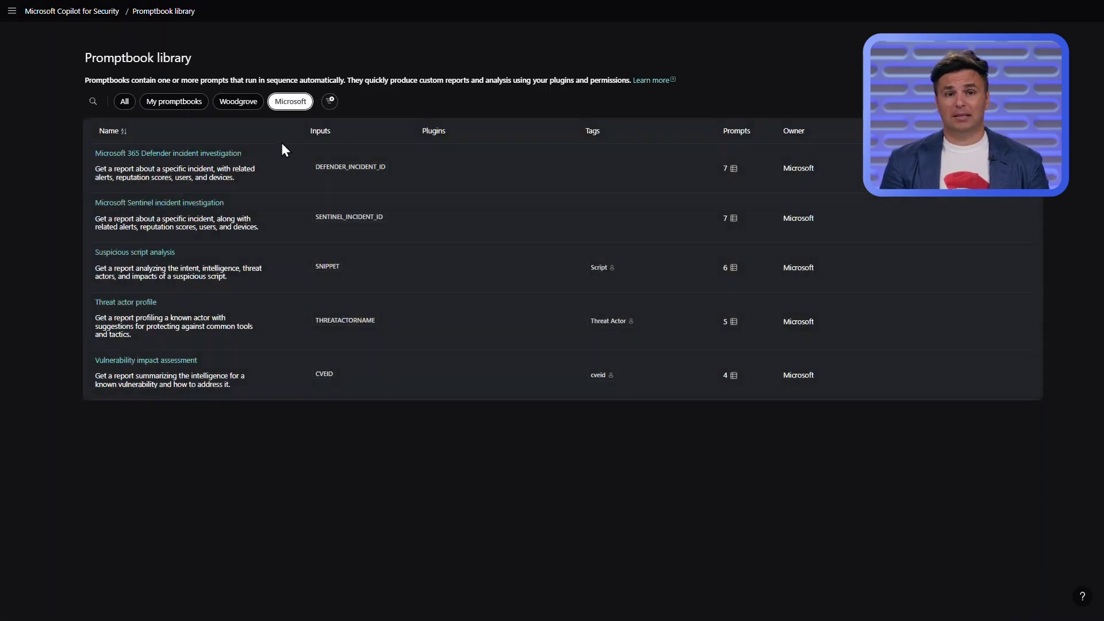
click(298, 168)
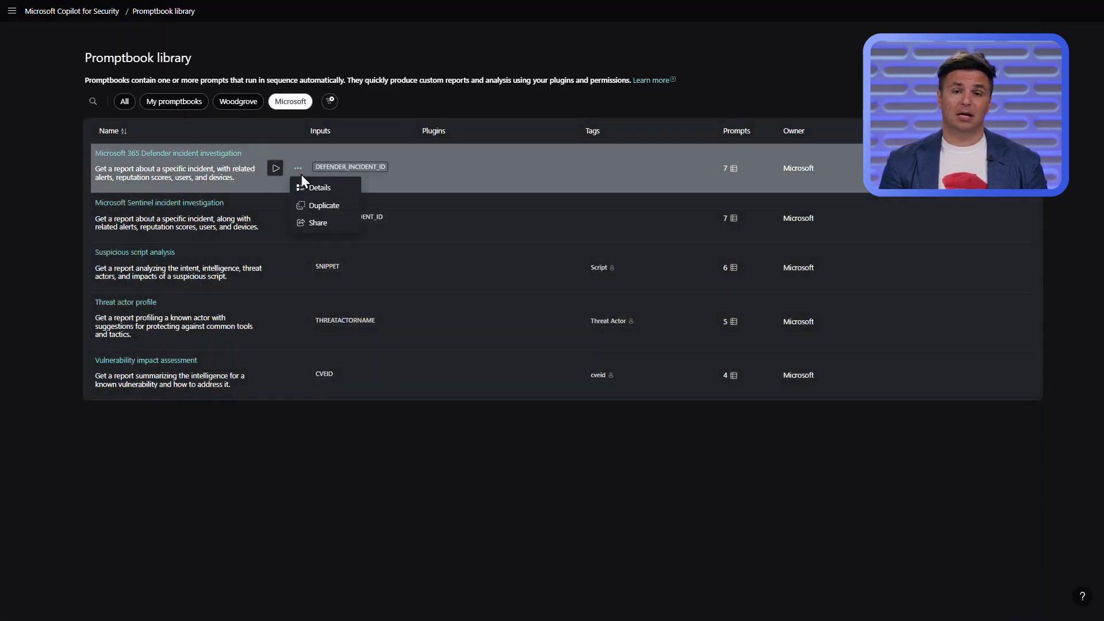
click(319, 204)
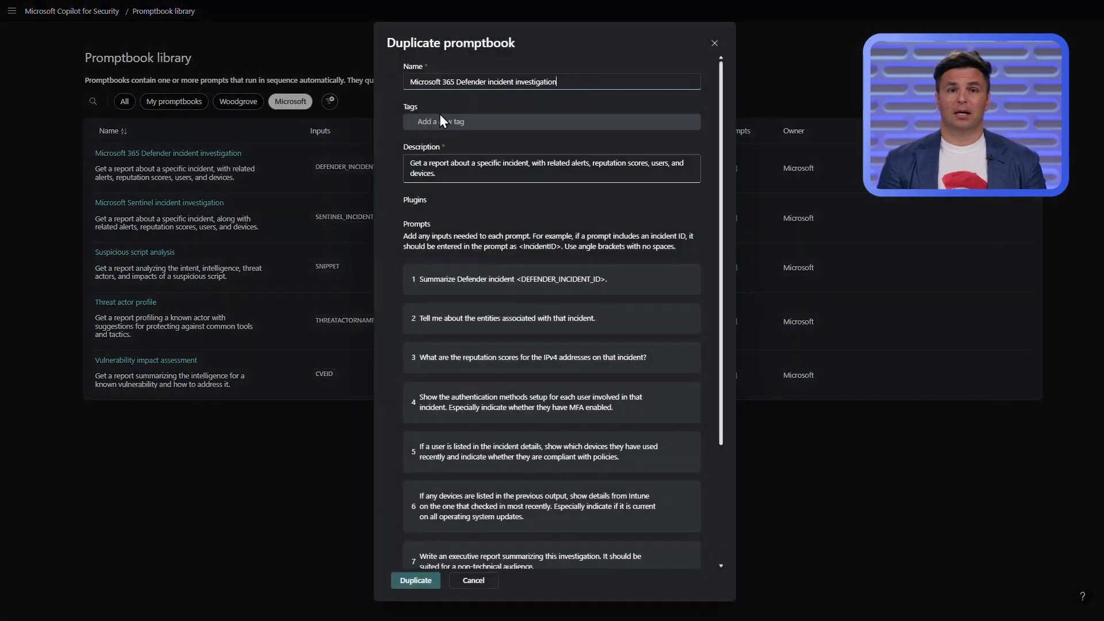
triple_click(567, 82)
text(The Incident Investigation to Rule)
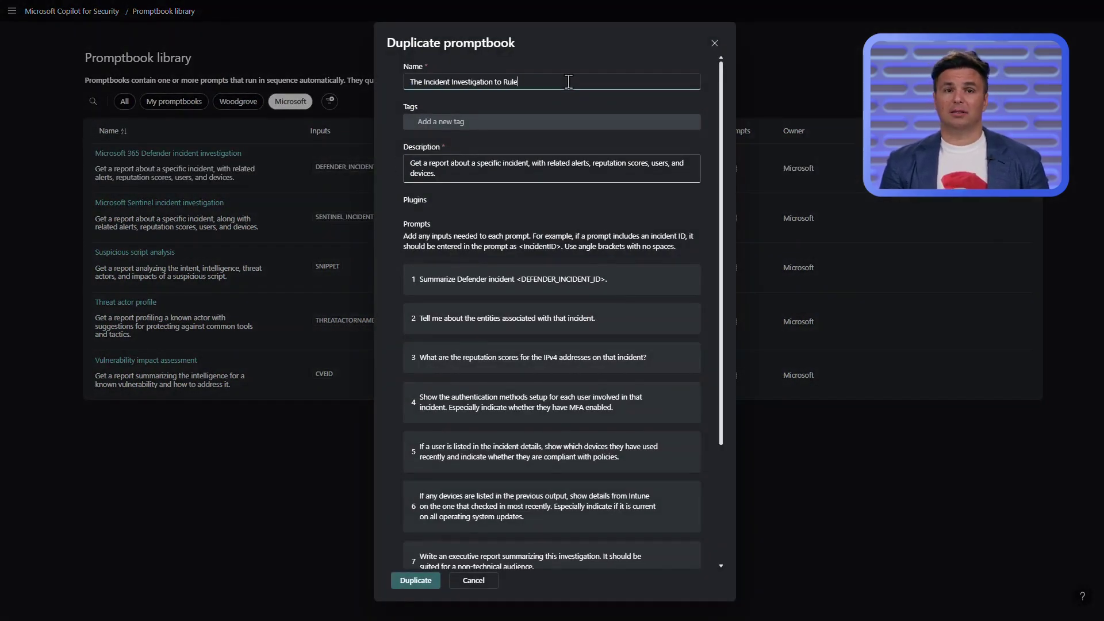
text( Them All)
key(Tab)
text(incident)
key(Return)
text(defender XDR)
key(Return)
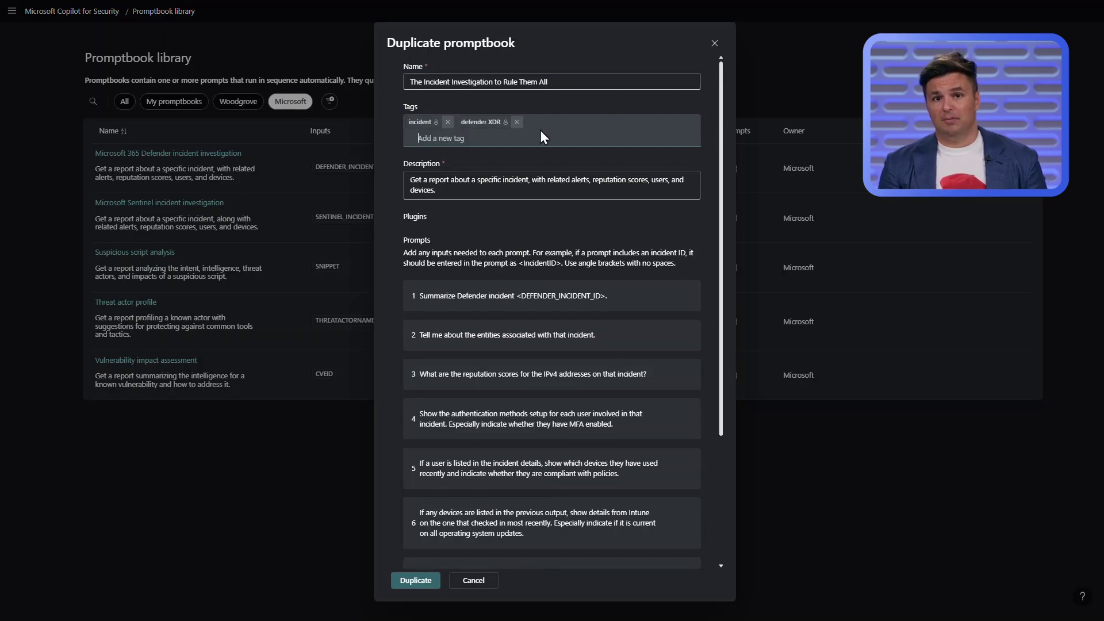
Make prompts 5 and 6 use an <MDM> input, adding 'in <MDM>' and replacing Intune.
scroll(547, 186, down, 2)
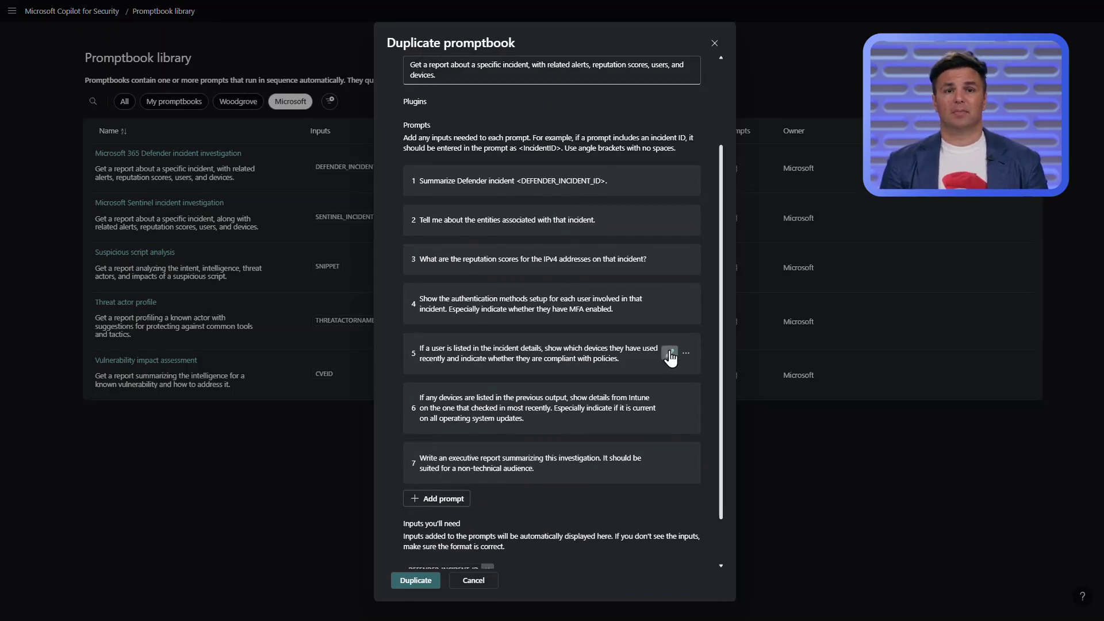
click(668, 352)
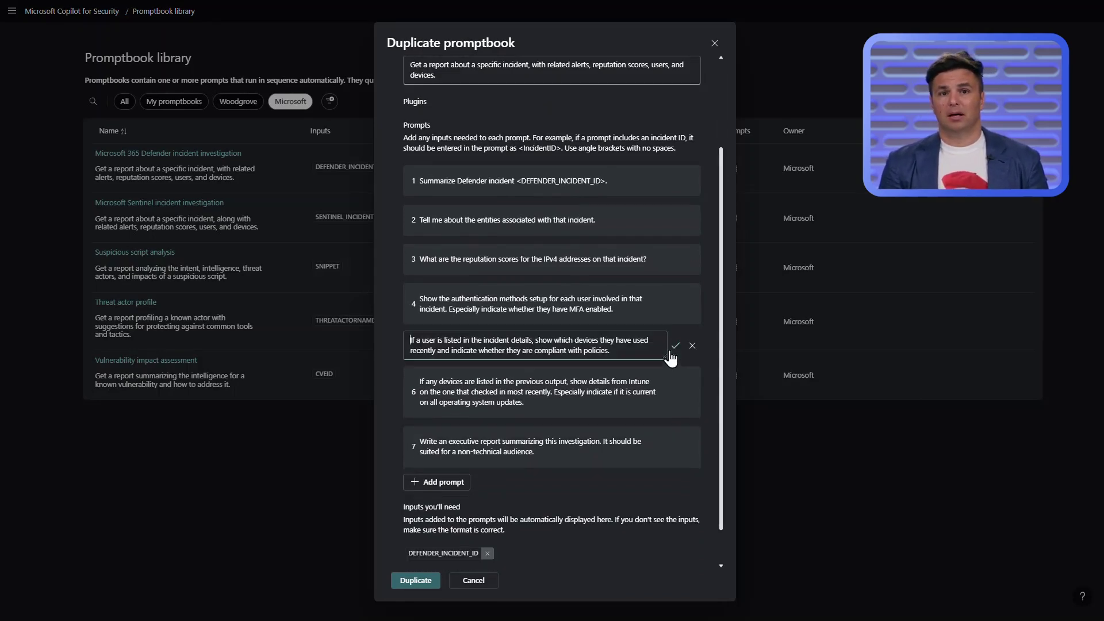
click(627, 350)
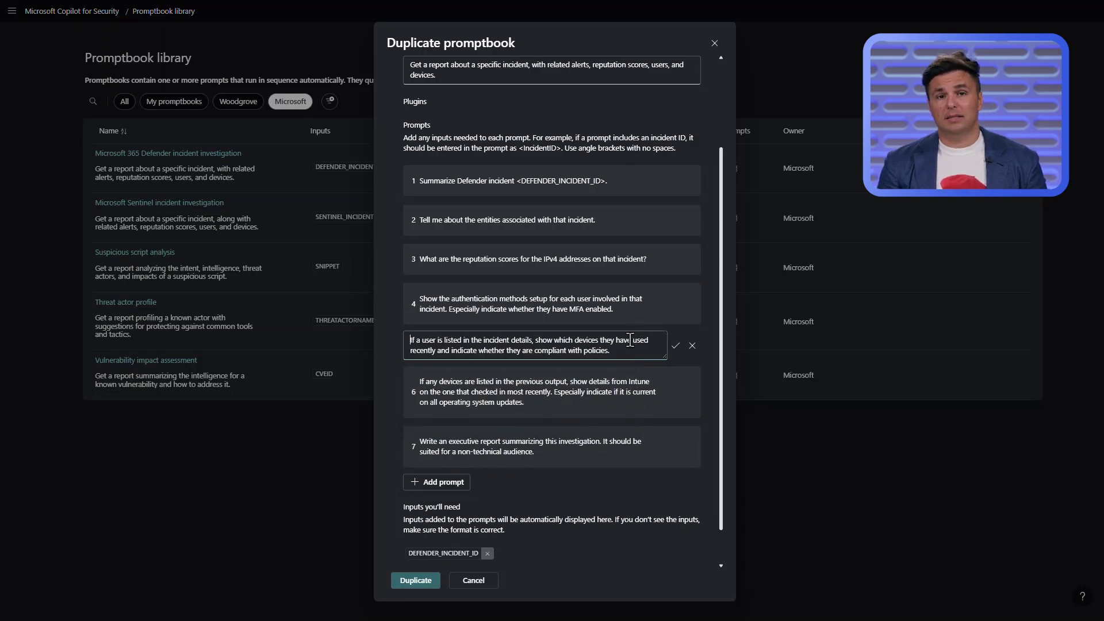
click(654, 339)
text(i)
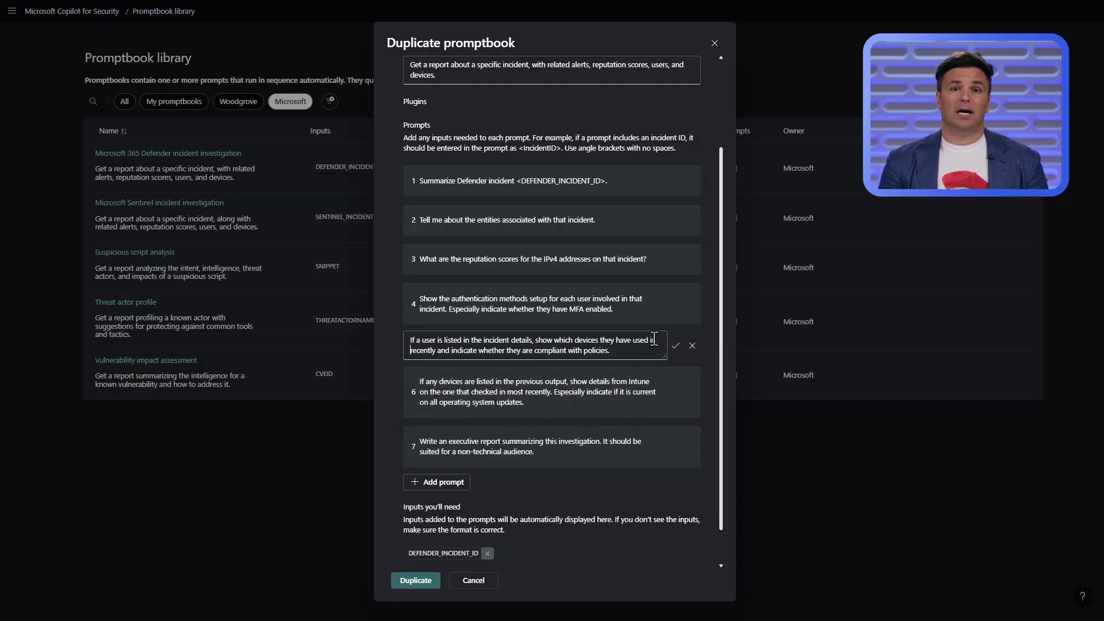
text(n <MDM>)
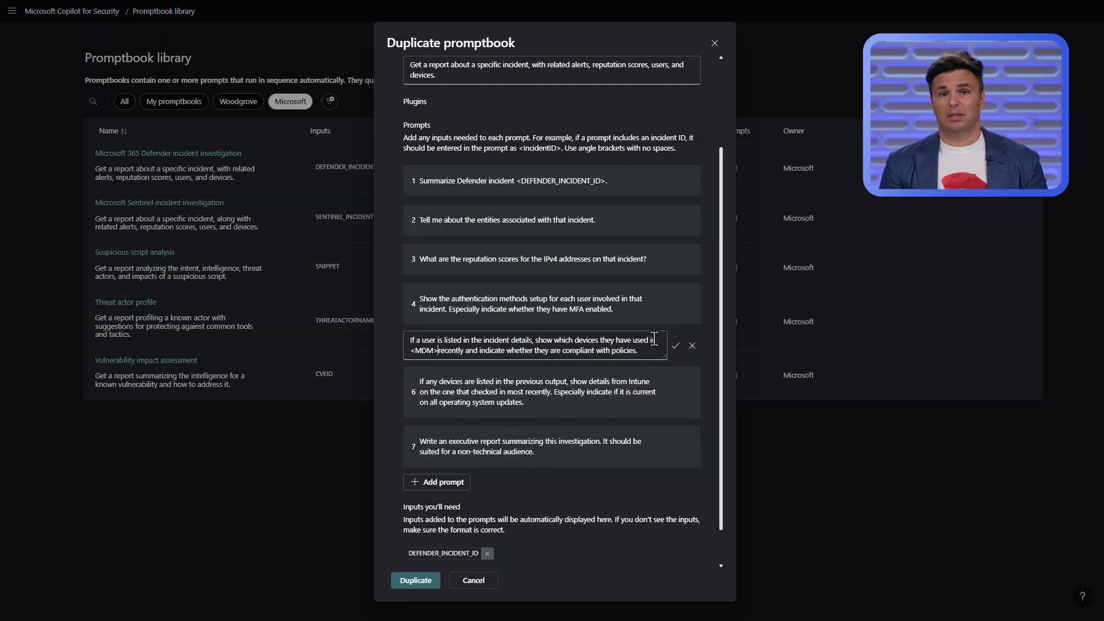
click(673, 345)
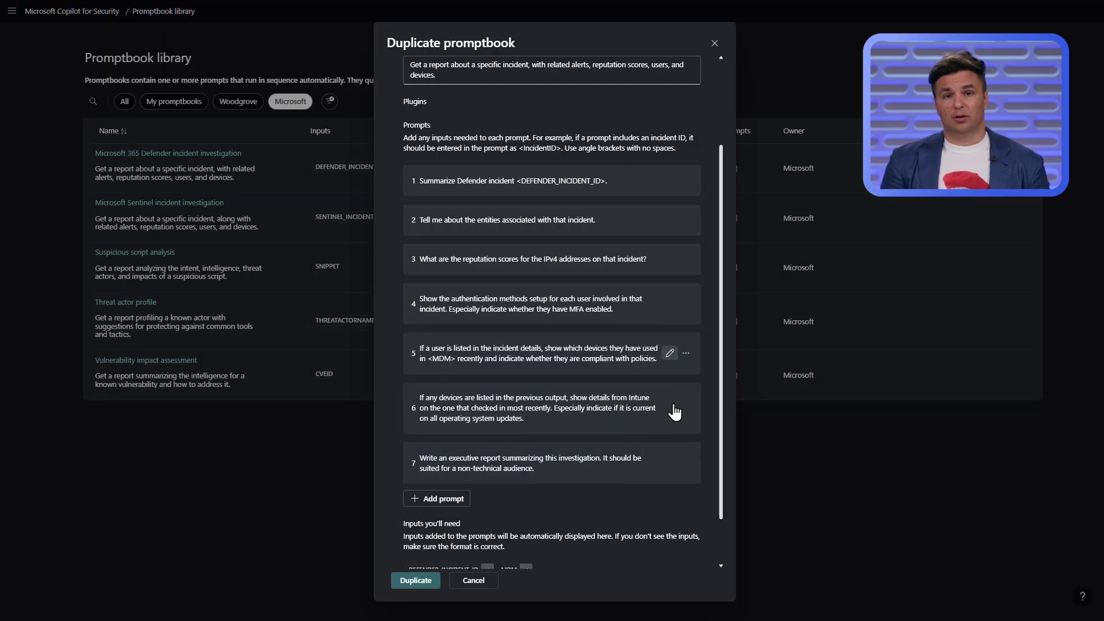
click(670, 407)
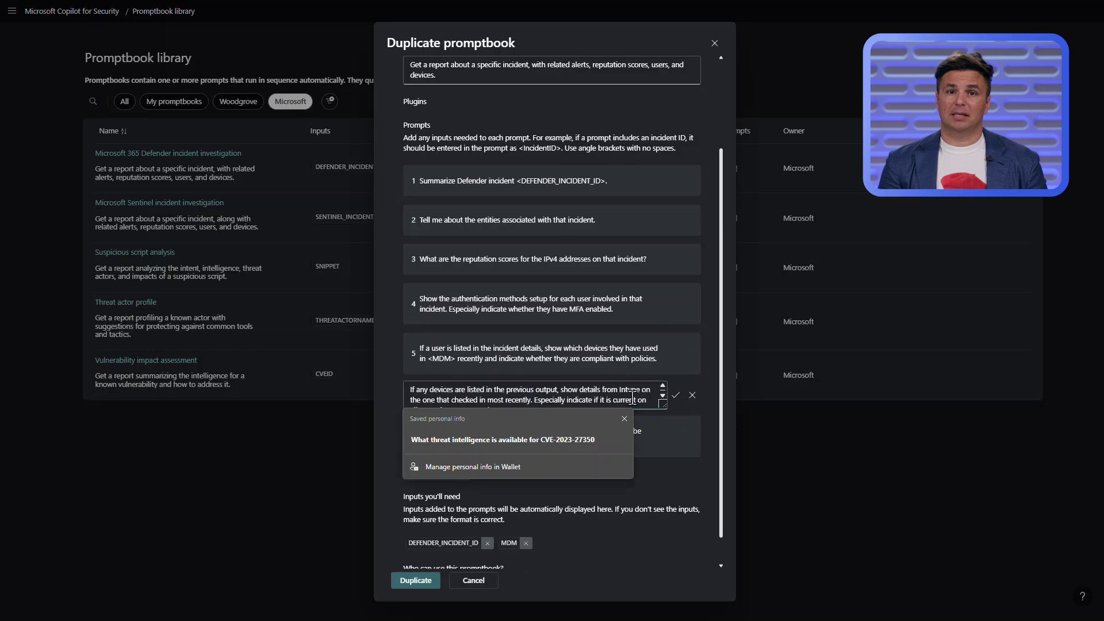
drag(619, 391, 639, 392)
text(<MDM>)
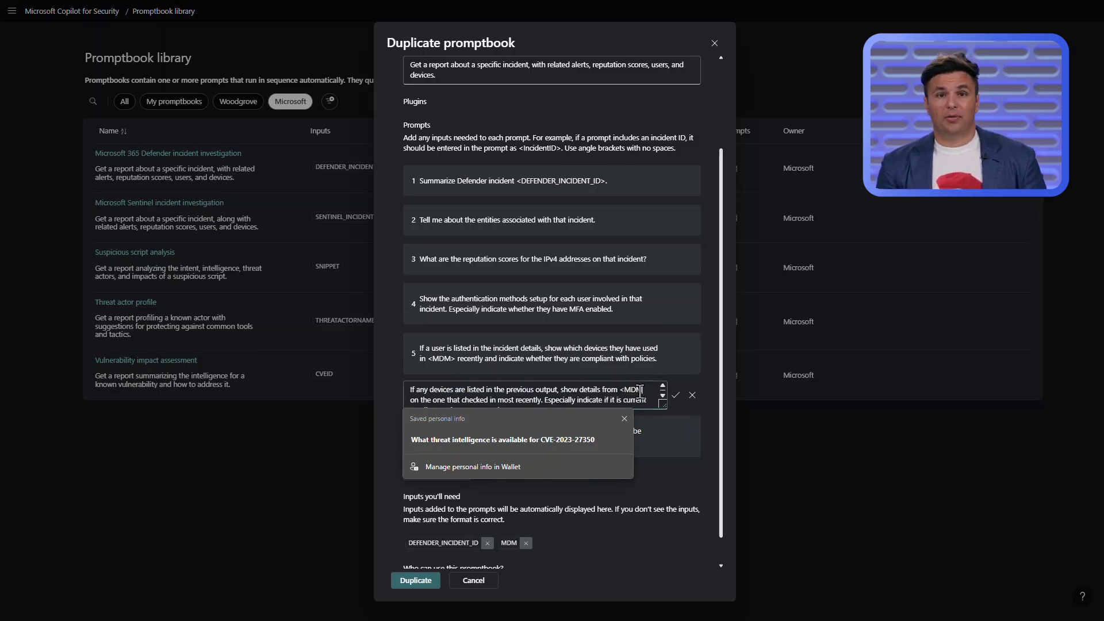
click(674, 395)
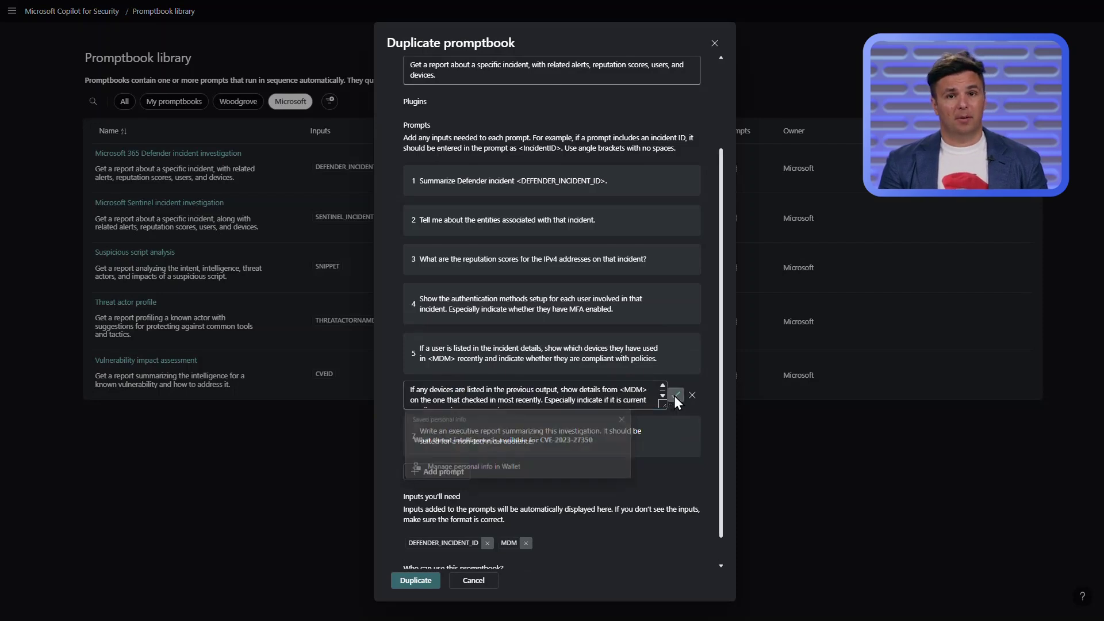
scroll(628, 489, down, 1)
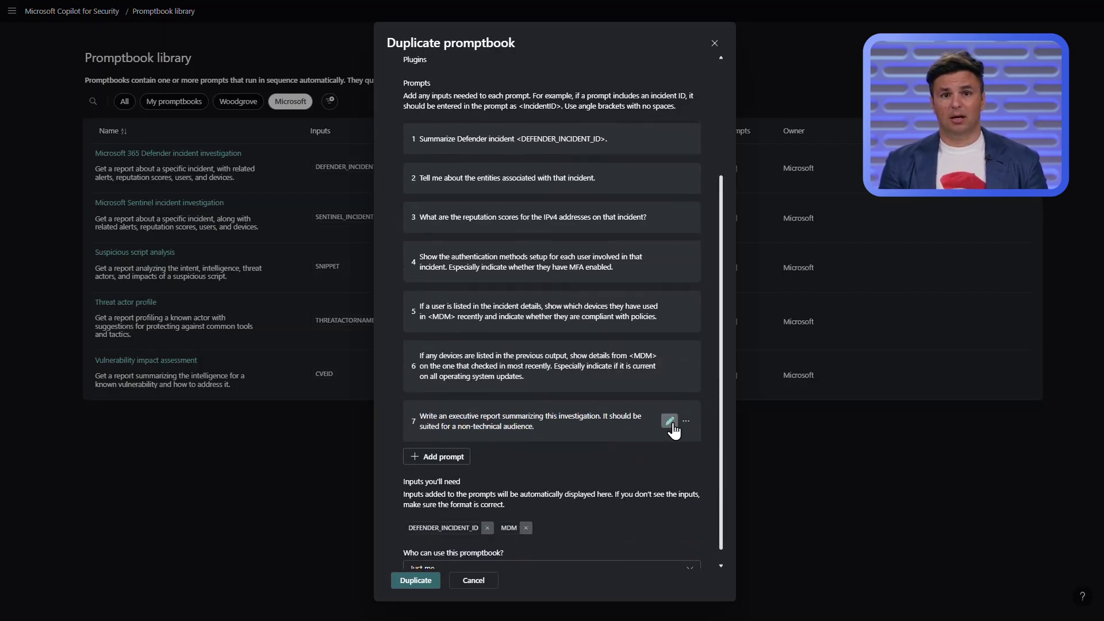
Rewrite prompt 7 with <report_type>, <audience_type>, <outcome> and <language> placeholders and save it.
click(669, 422)
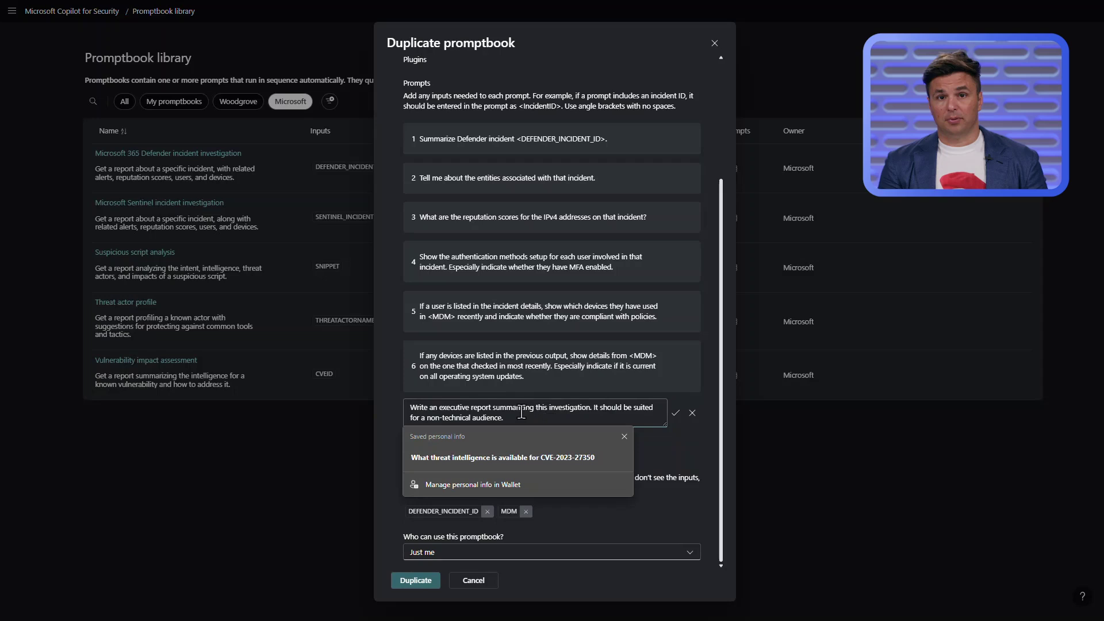
click(624, 437)
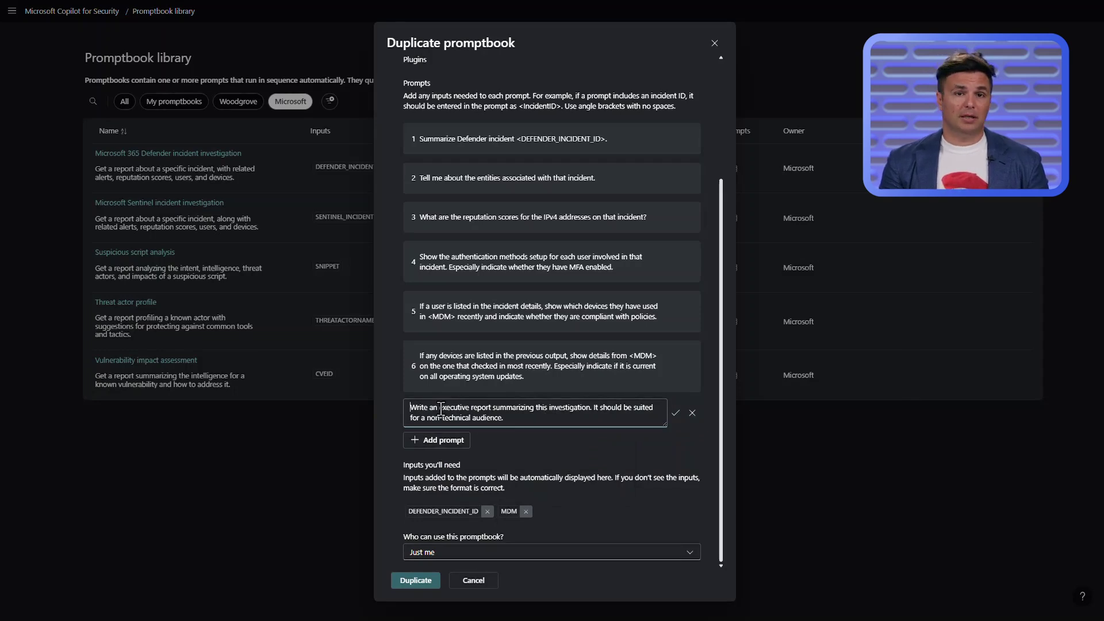
drag(440, 408, 493, 407)
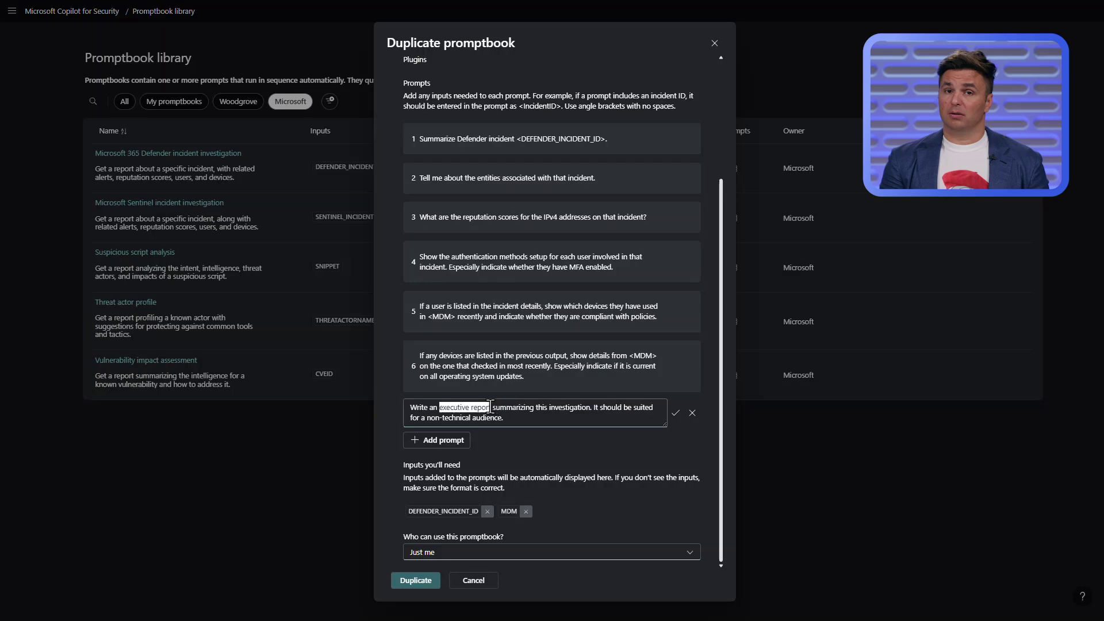
text(<report_type)
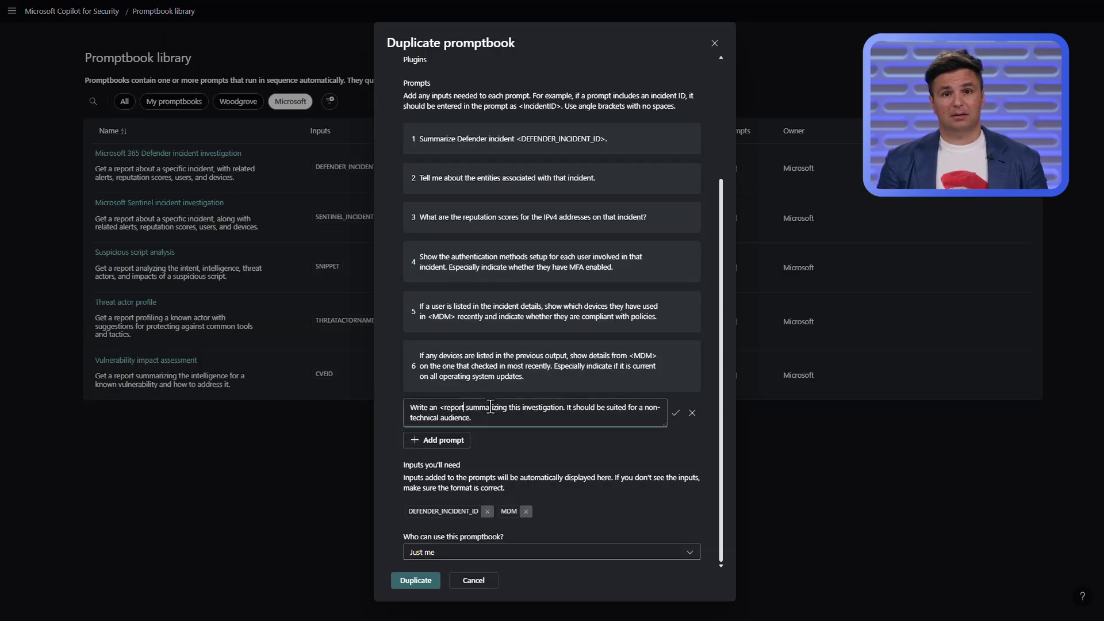
text(>)
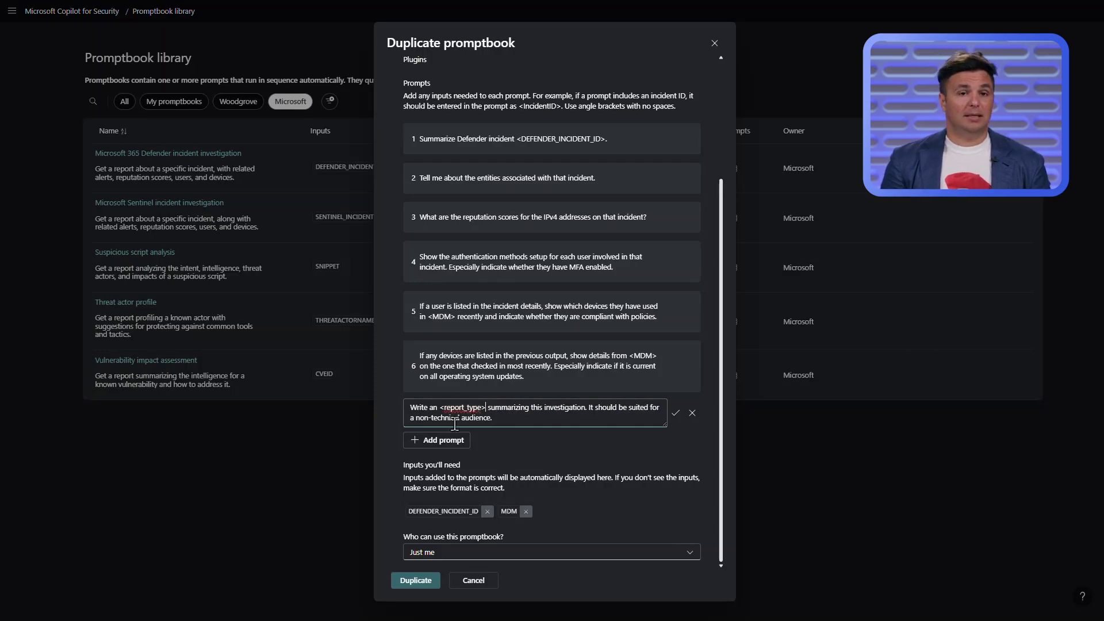
drag(415, 418, 509, 417)
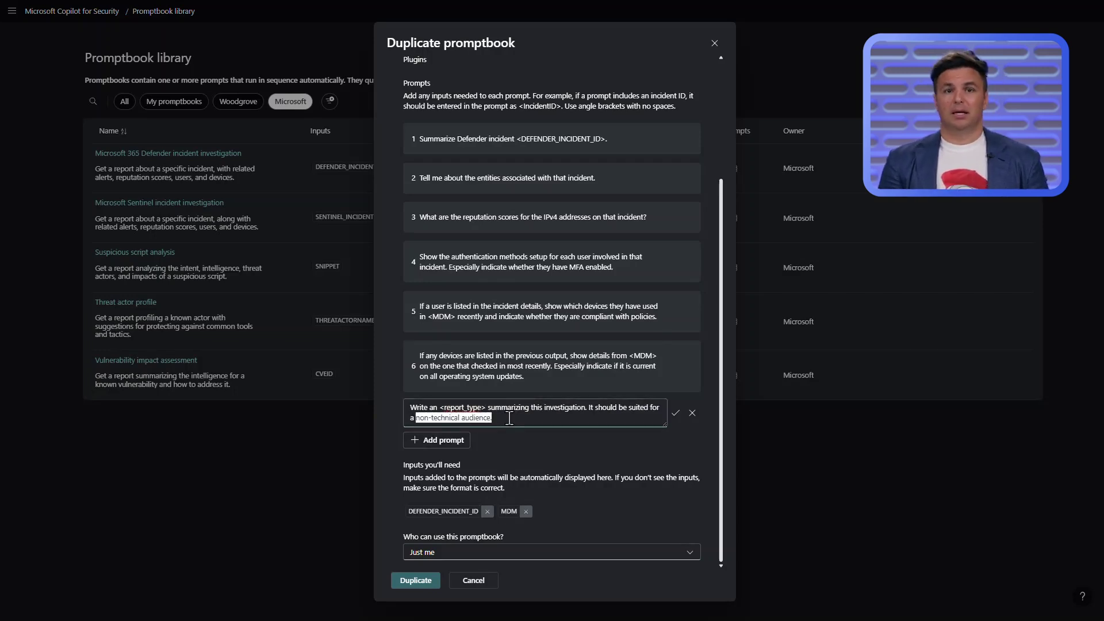
text(<audi)
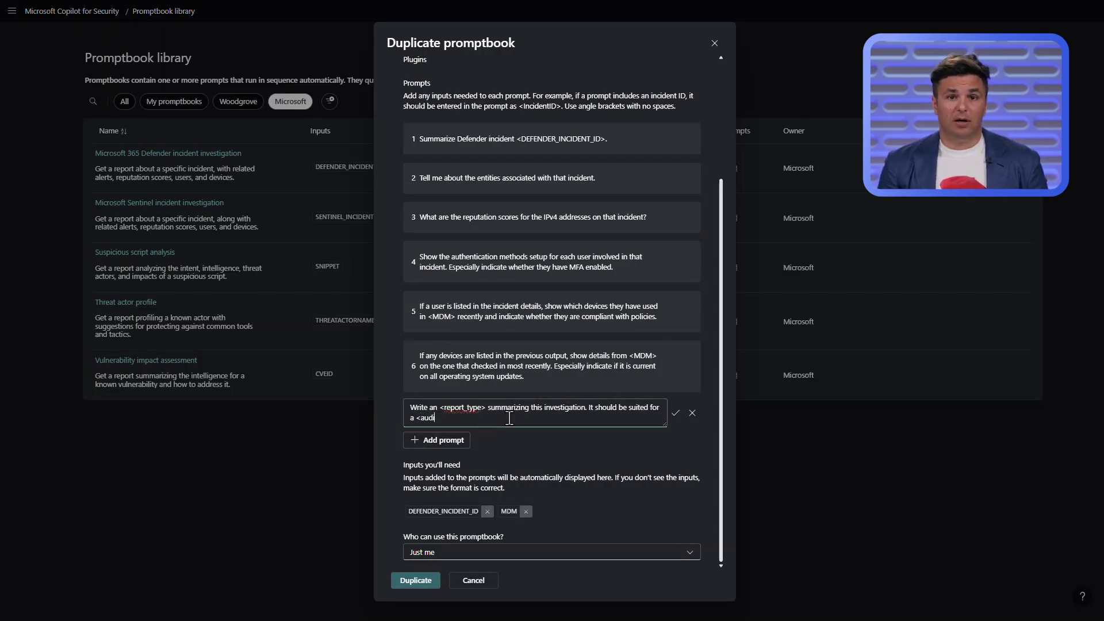
text(ence_type)
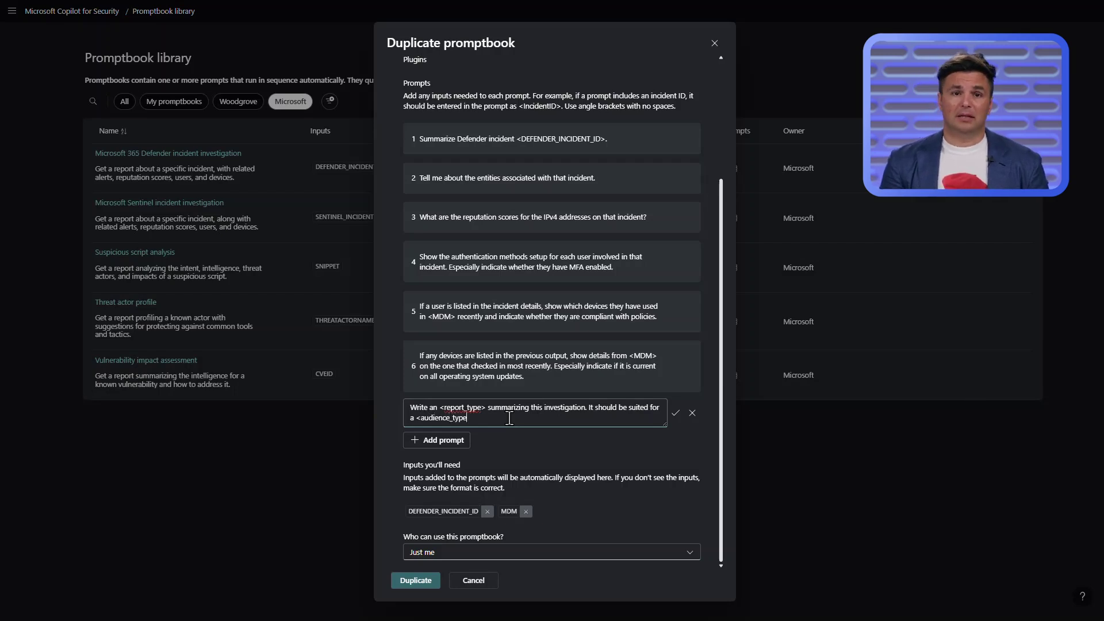
text(>, providing <outcome> written)
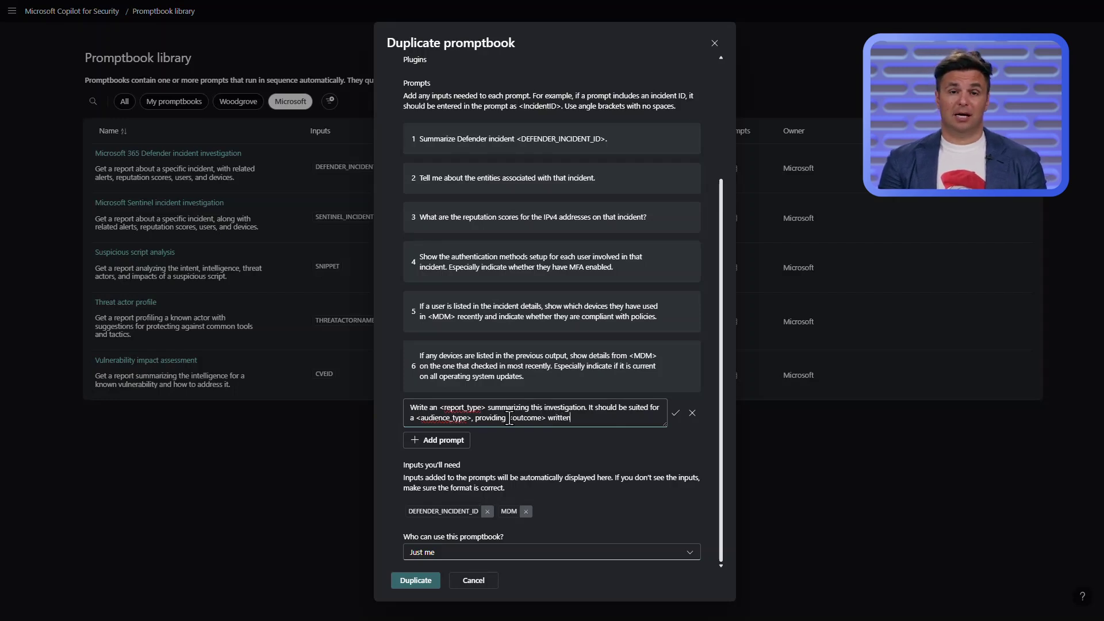
text(lang)
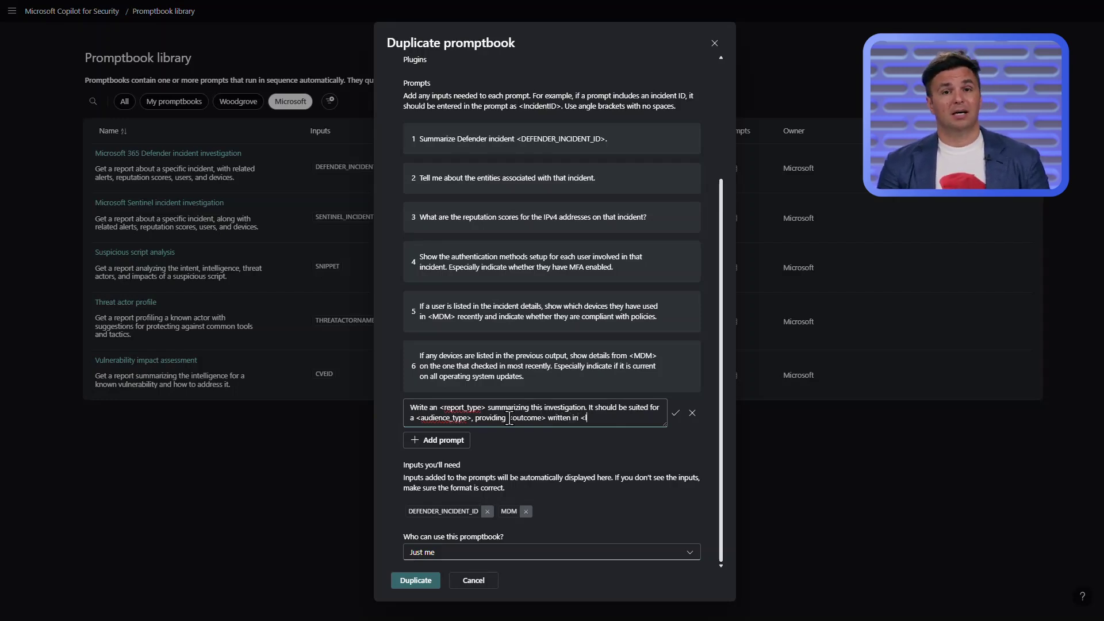
key(BackSpace)
key(BackSpace)
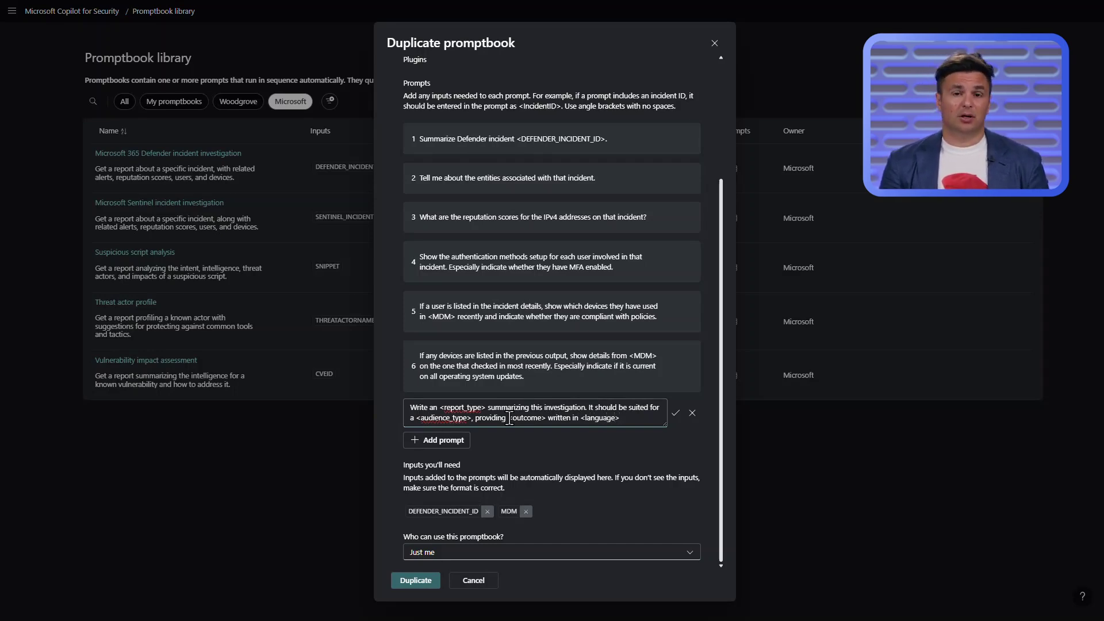
text(uage>)
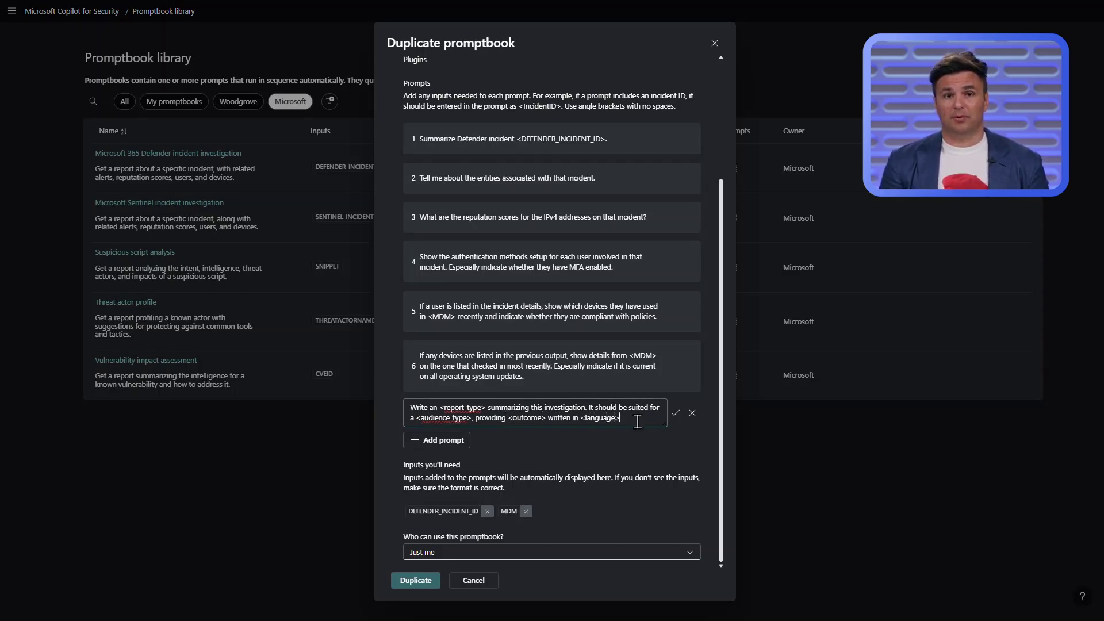
click(676, 412)
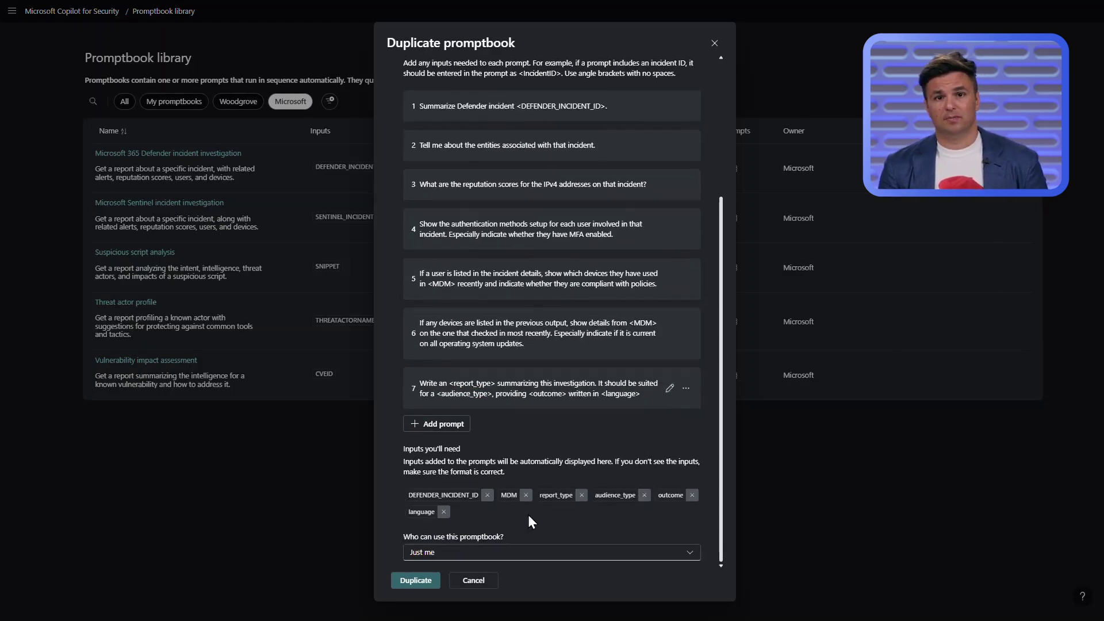
Share the duplicate with Anyone in my organization and create it.
click(530, 553)
click(526, 592)
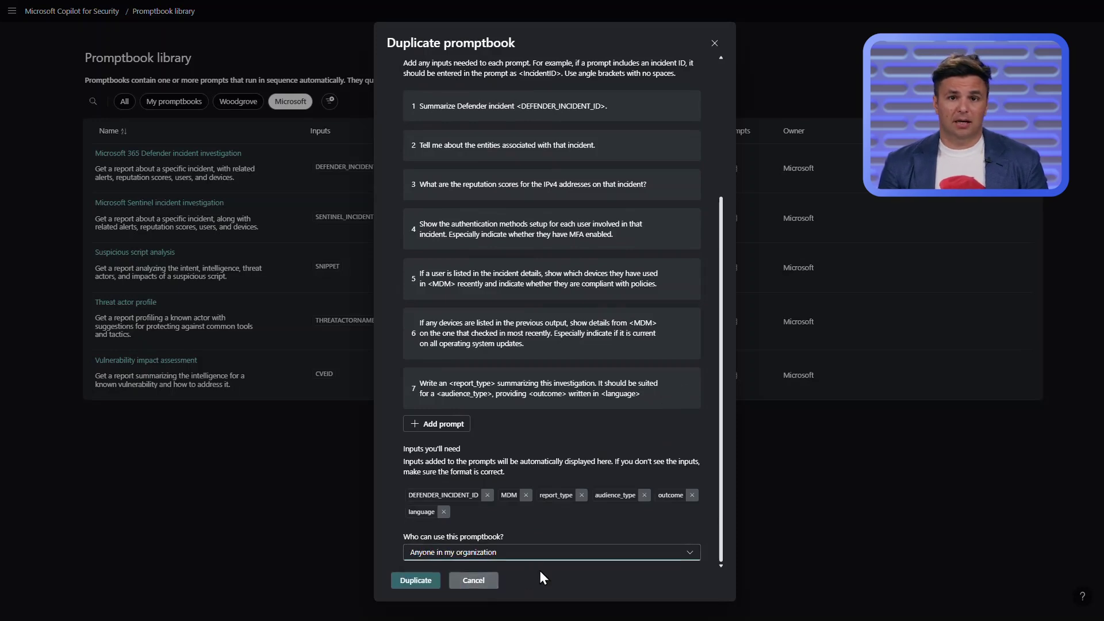
click(427, 583)
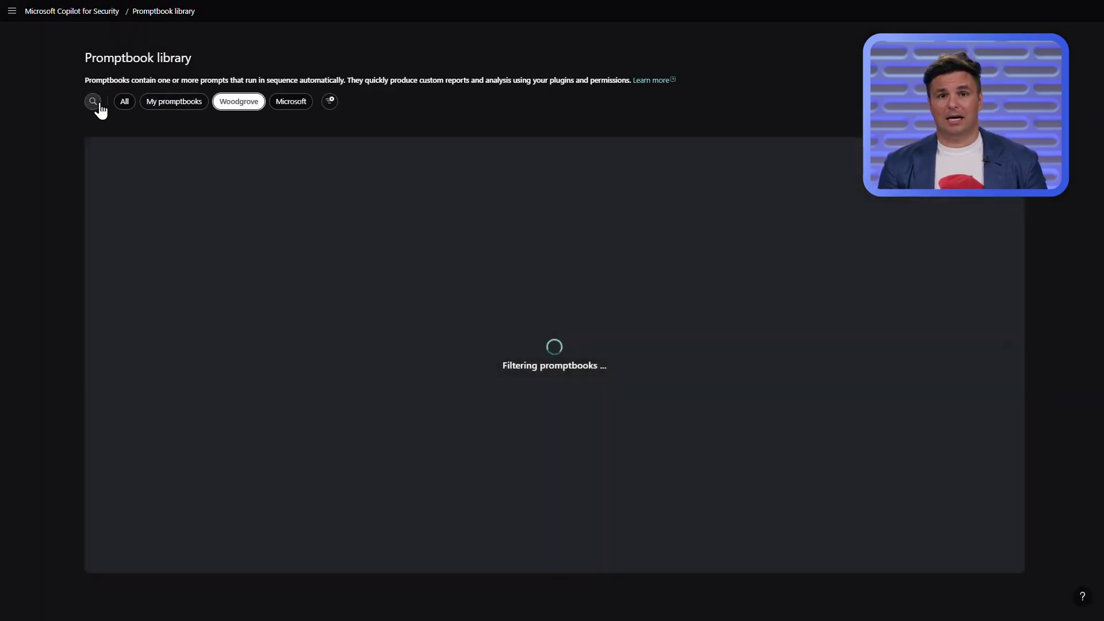
Search the library for 'rule', open the new copy and start a new session from it.
click(98, 104)
text(rule)
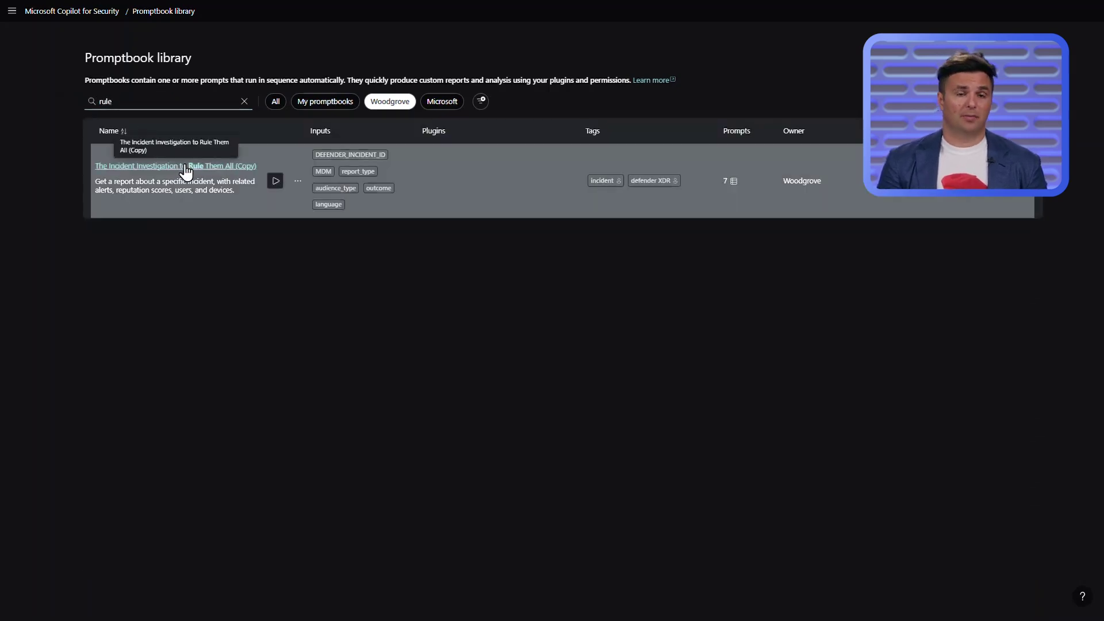
click(184, 167)
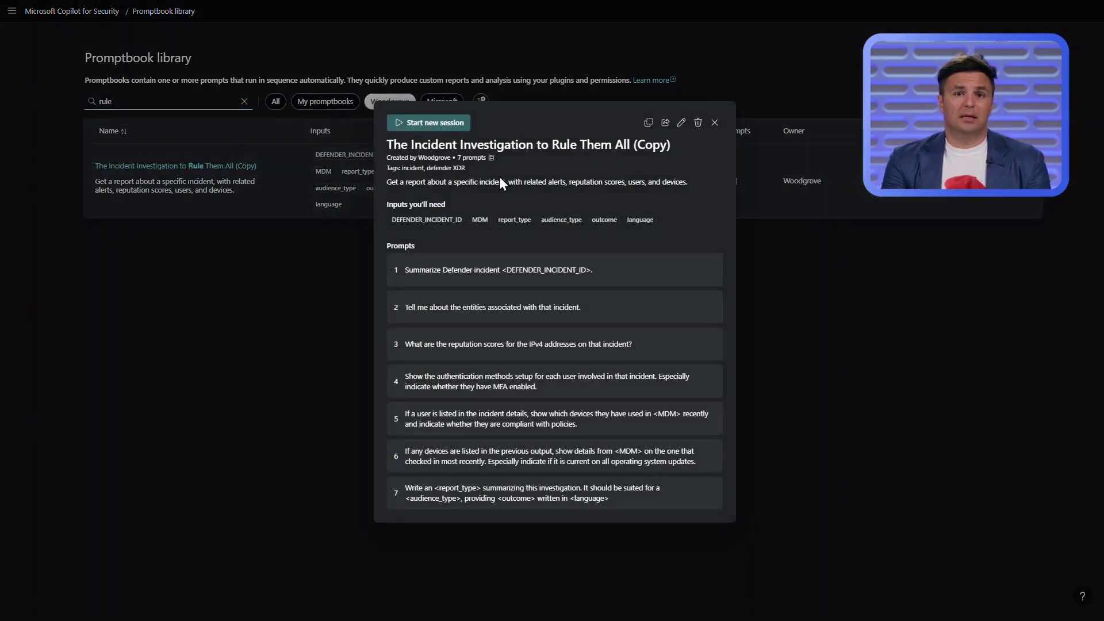
click(448, 122)
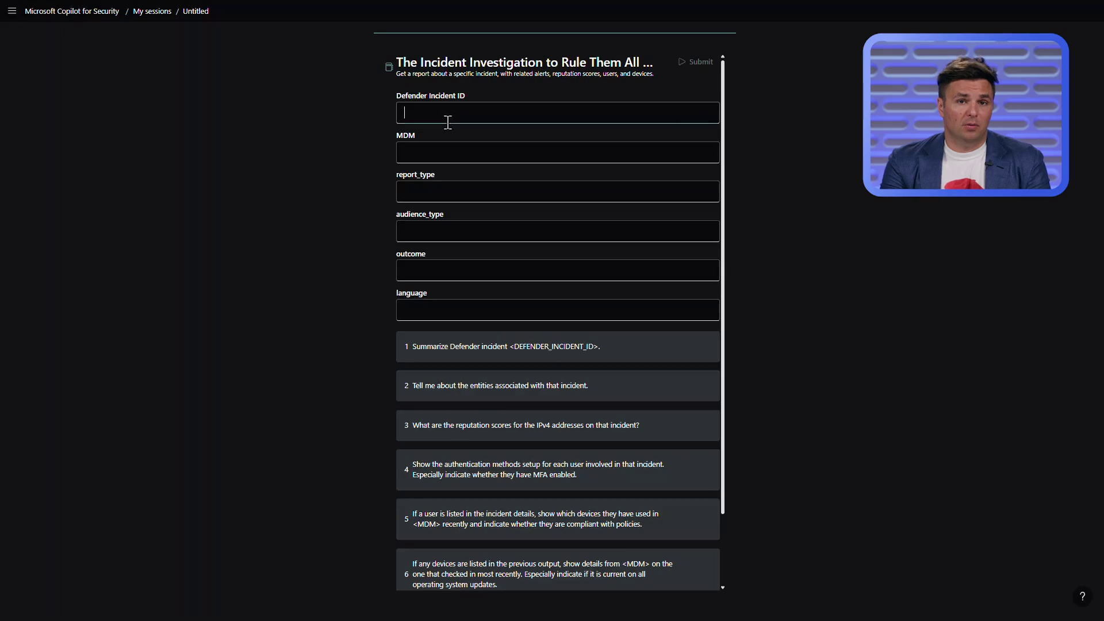
Run the promptbook for incident 30342 with technical summary, security leadership, key recommenations and Japanese.
text(30342)
key(Tab)
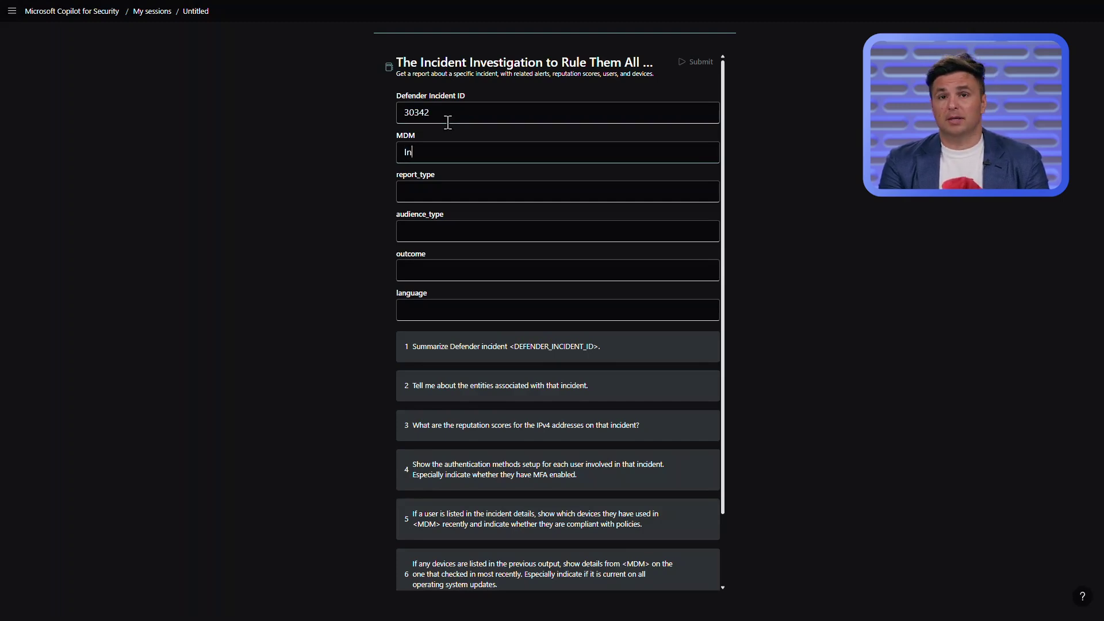
key(Tab)
text(technical summary)
key(Tab)
text(security leadership)
key(Tab)
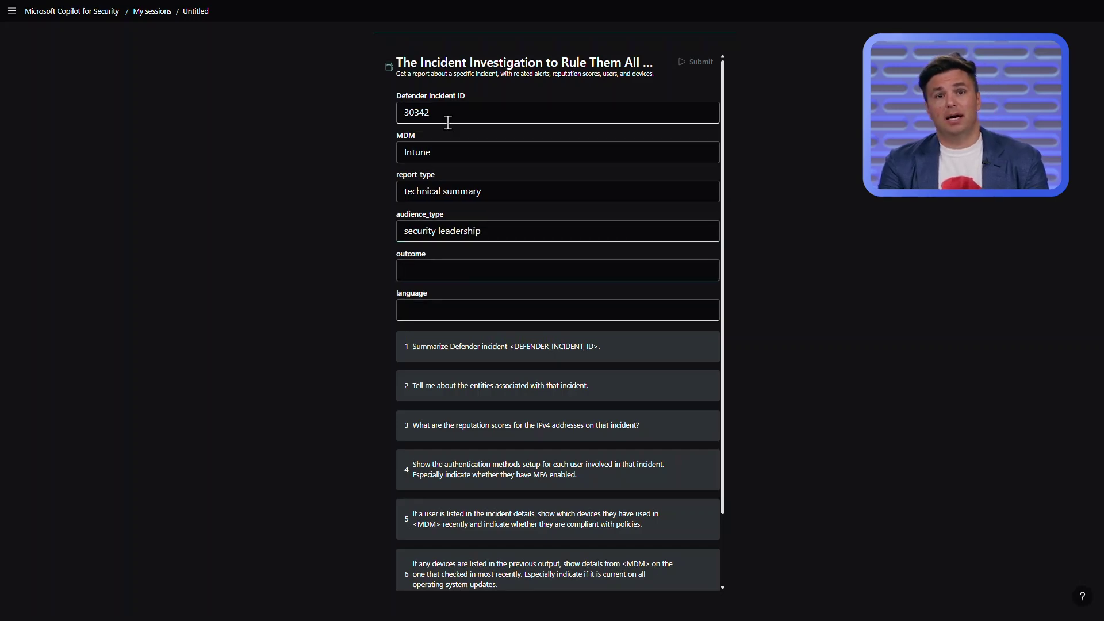
text(key recommenations)
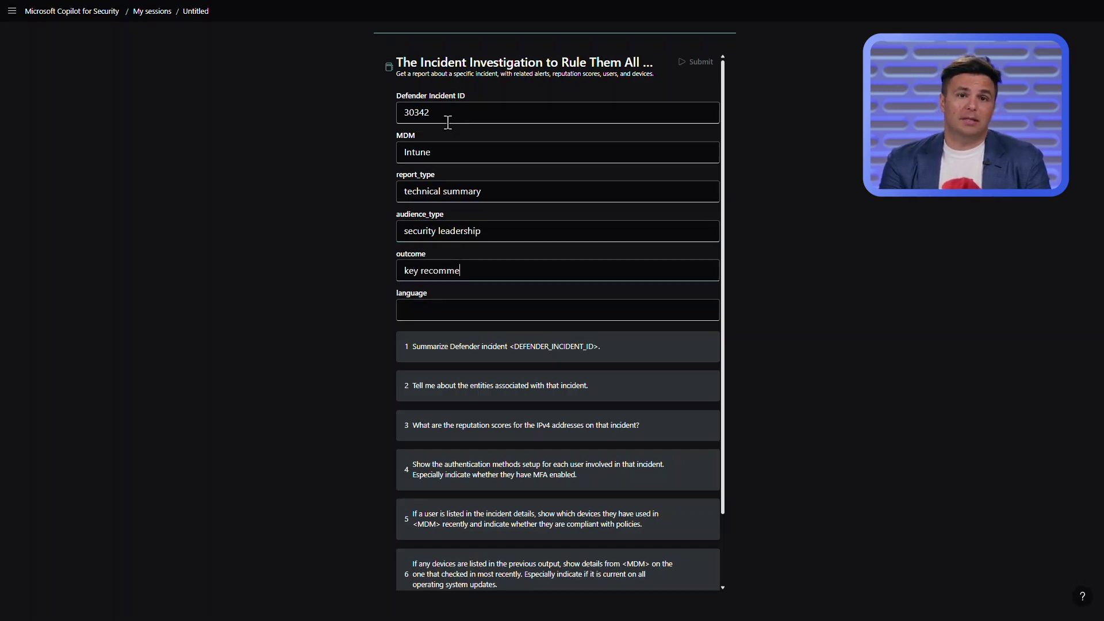
key(Tab)
text(Jap)
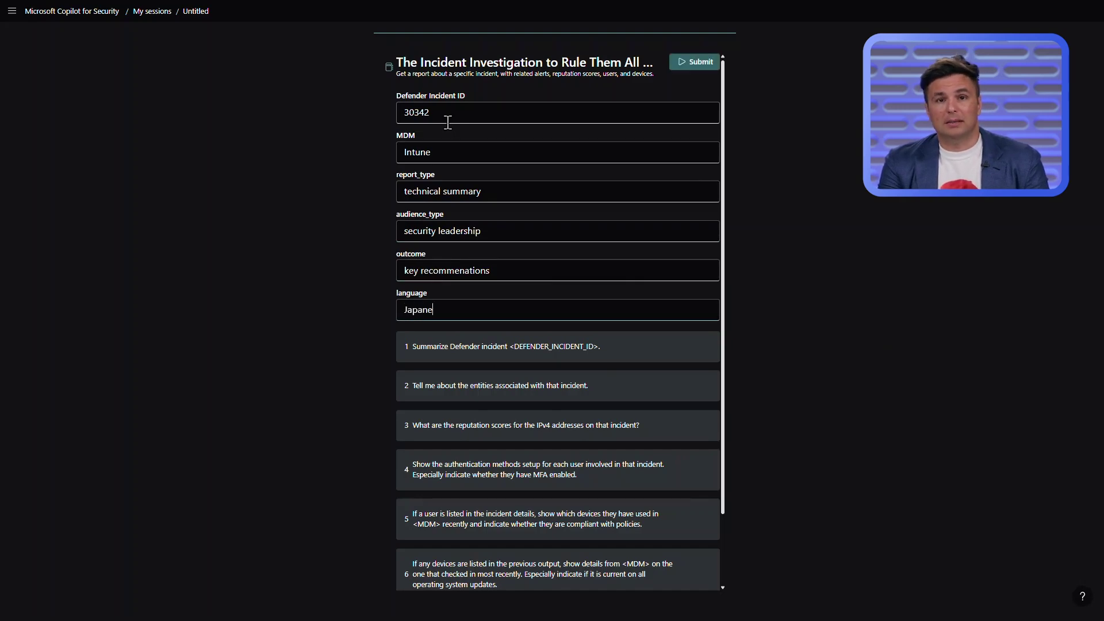
click(690, 64)
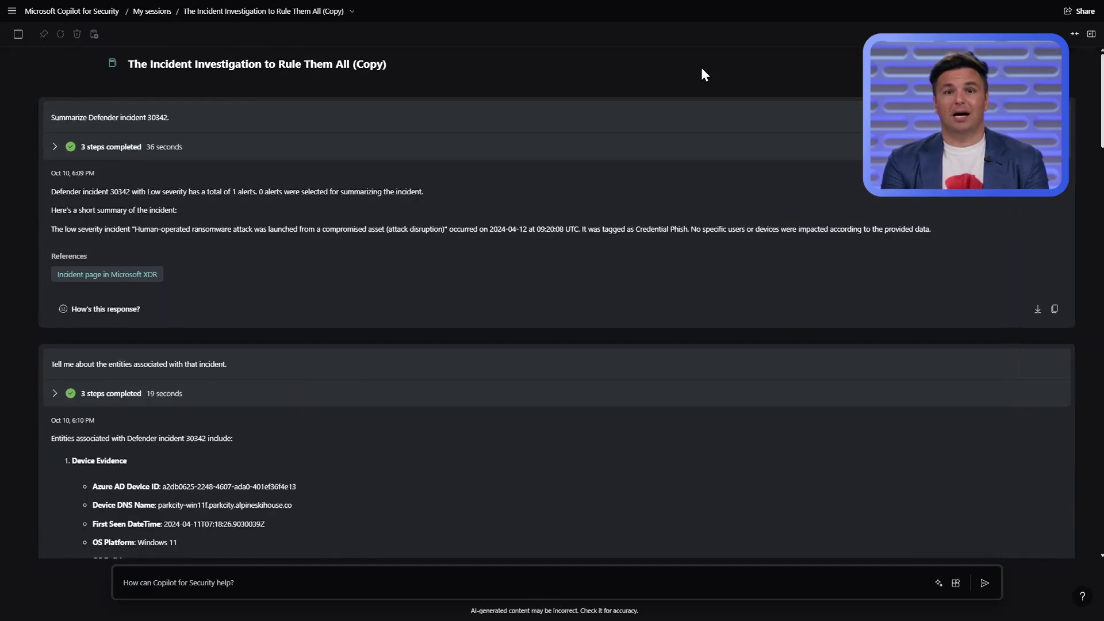
Scroll through the promptbook responses to the final Japanese technical summary for security leadership.
scroll(691, 130, down, 10)
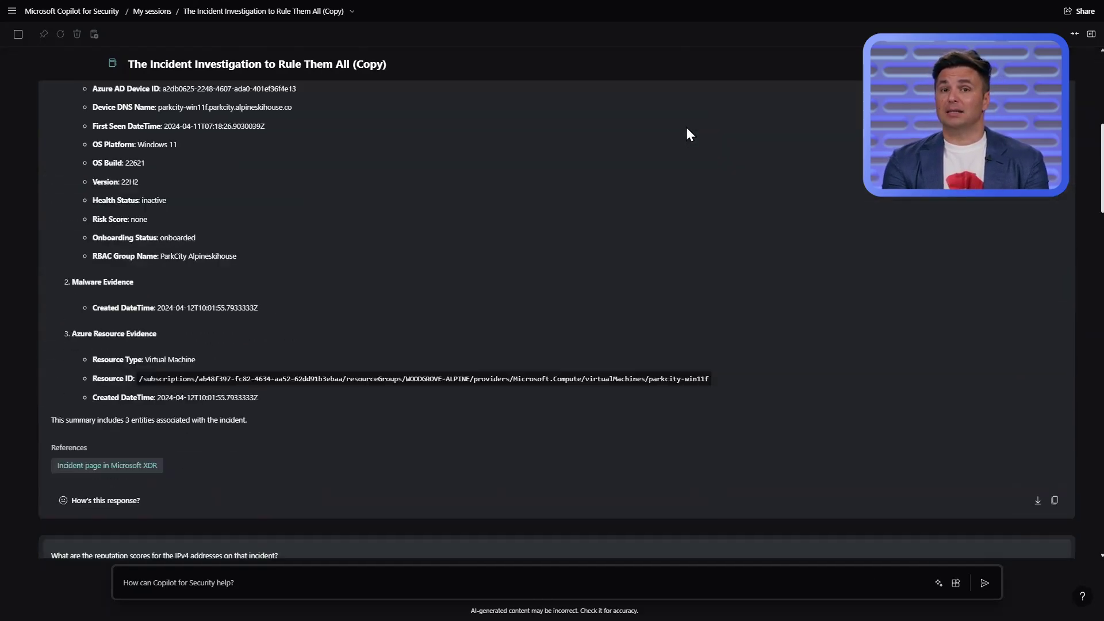
scroll(687, 129, down, 15)
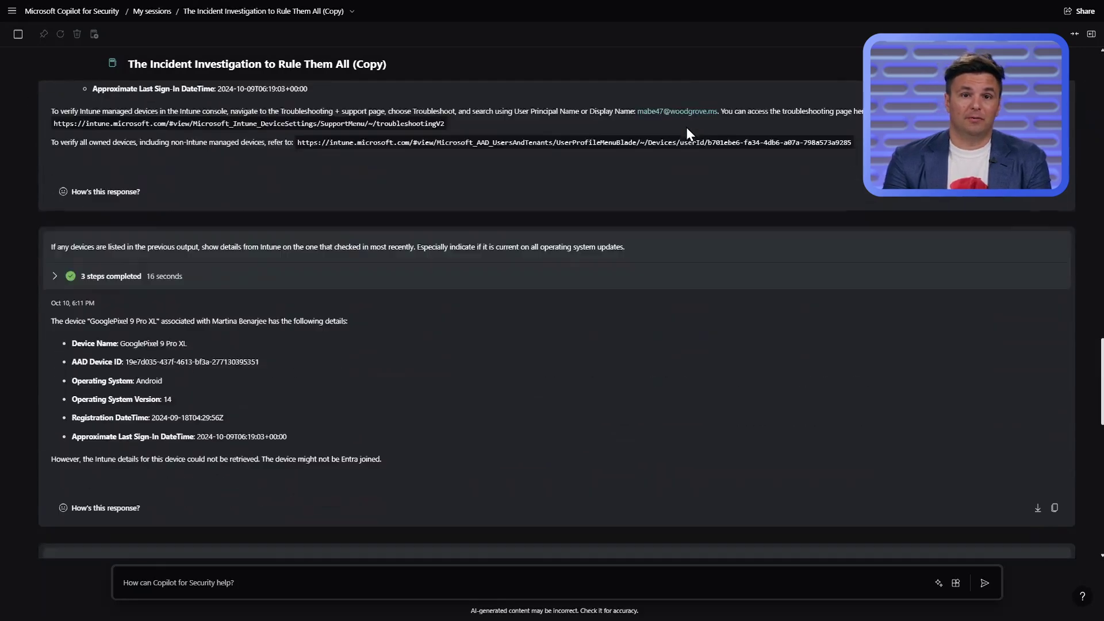
scroll(688, 133, down, 8)
scroll(688, 133, up, 4)
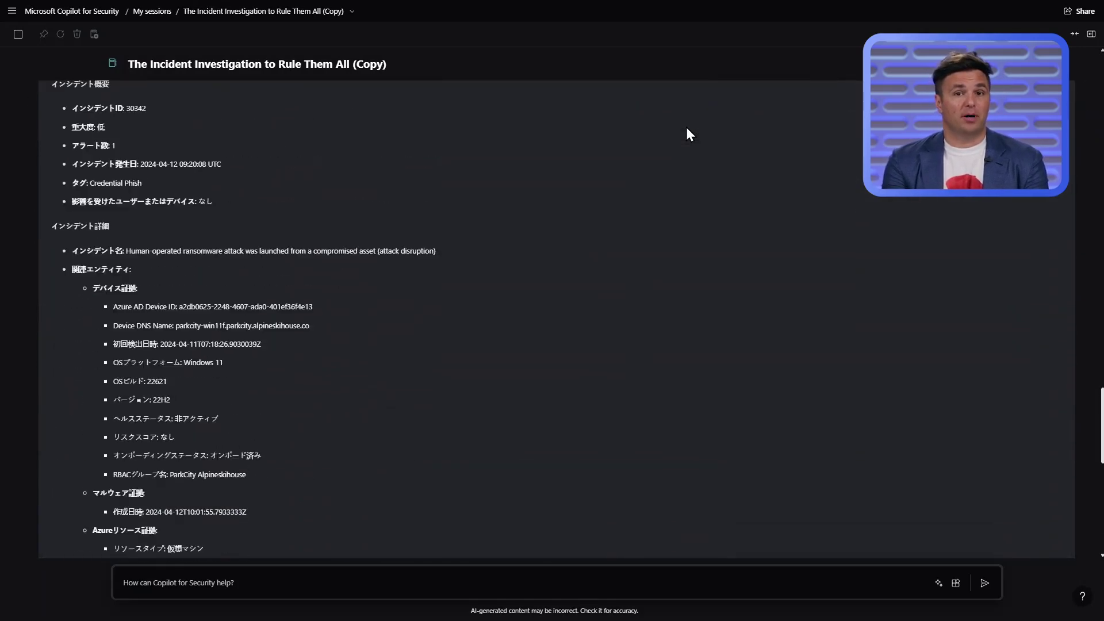
scroll(688, 130, up, 2)
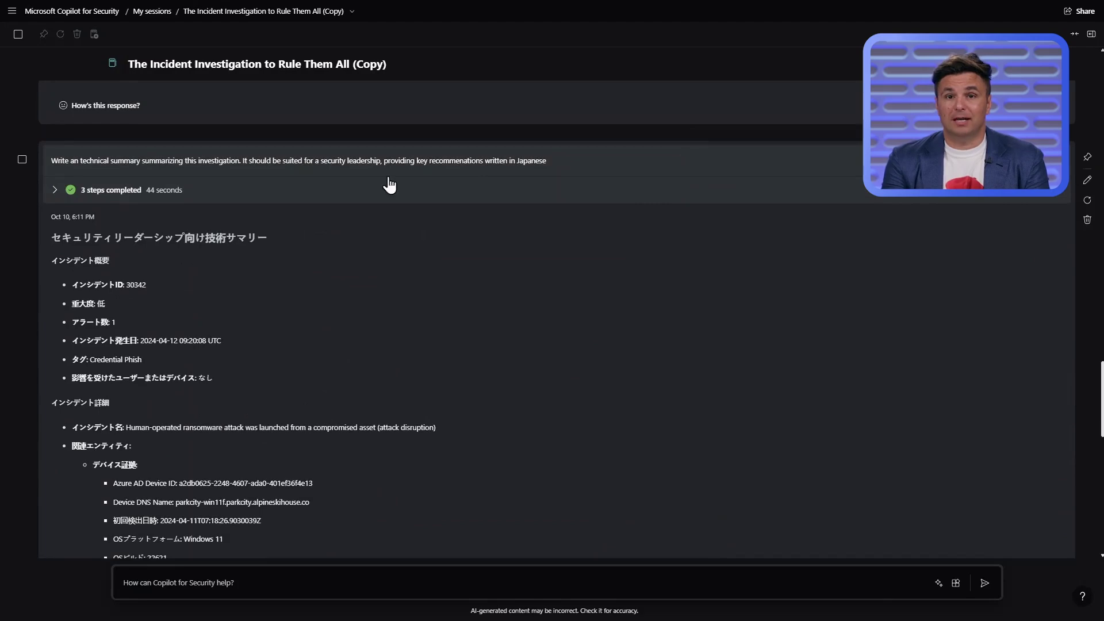